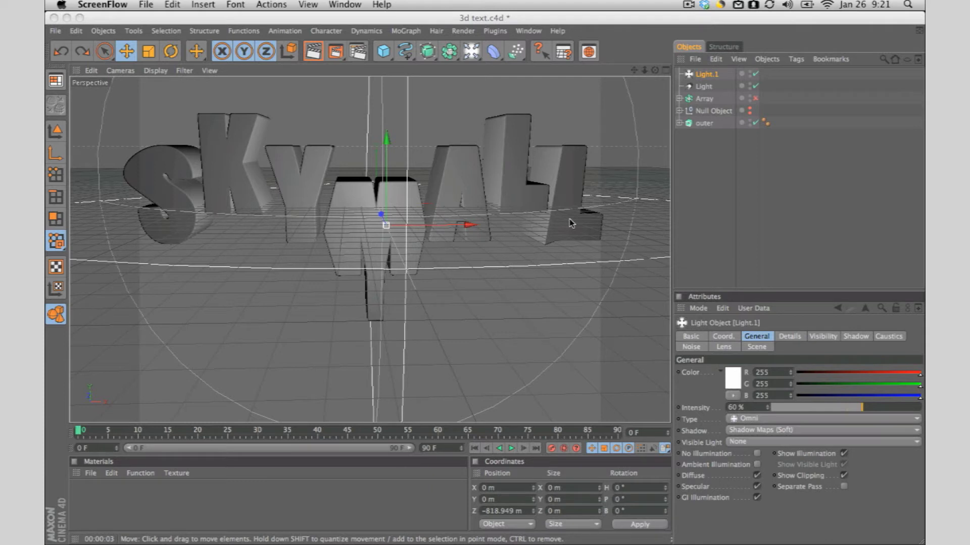
Step: Render a preview of the perspective view to check the lighting on the text
key(super+r)
click(569, 219)
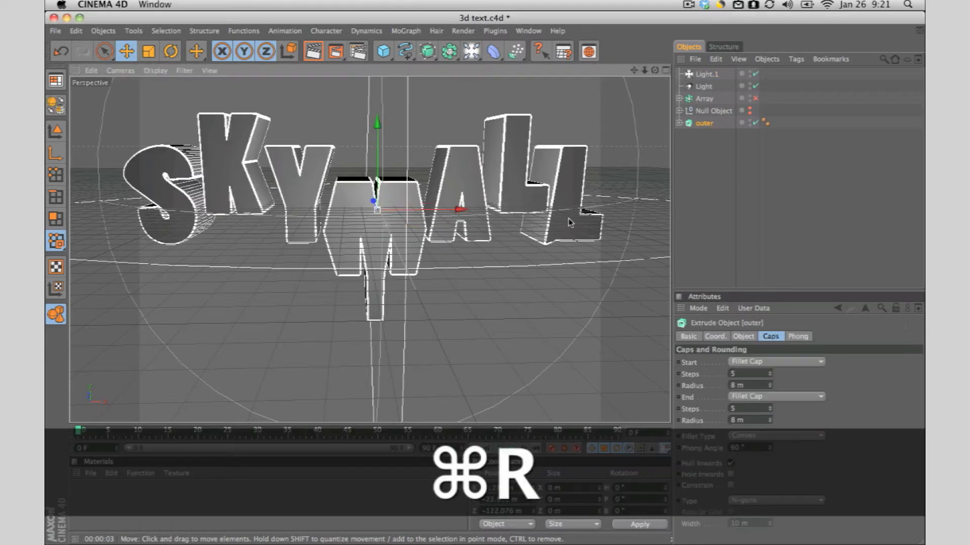
click(562, 305)
key(super+r)
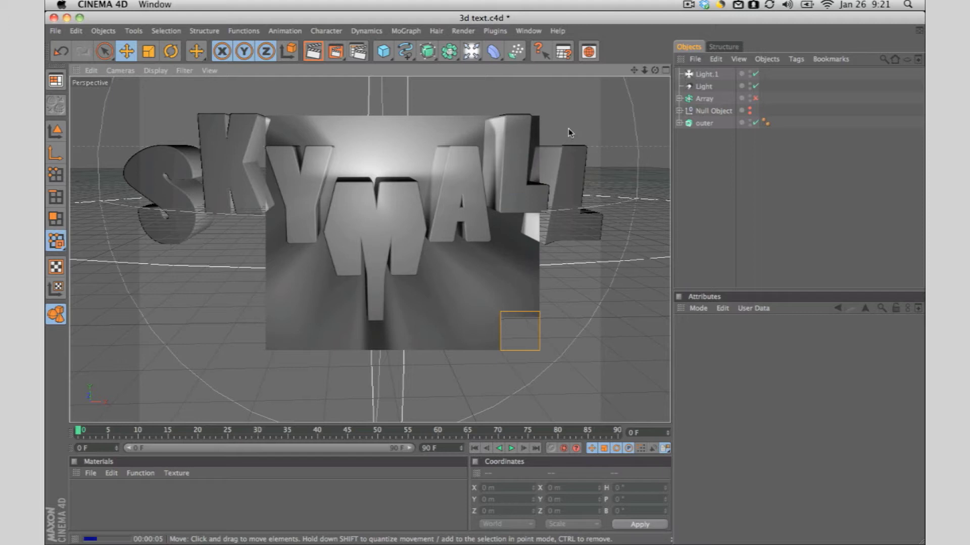
click(596, 117)
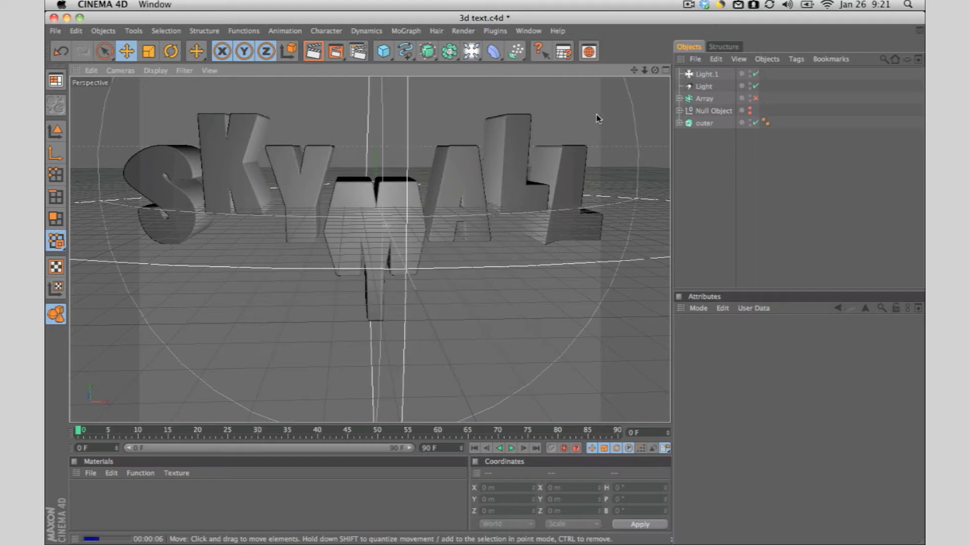
Step: Set Light.1's intensity to 100% and move it below the text, to about Y -1307 m and Z -346 m
click(702, 76)
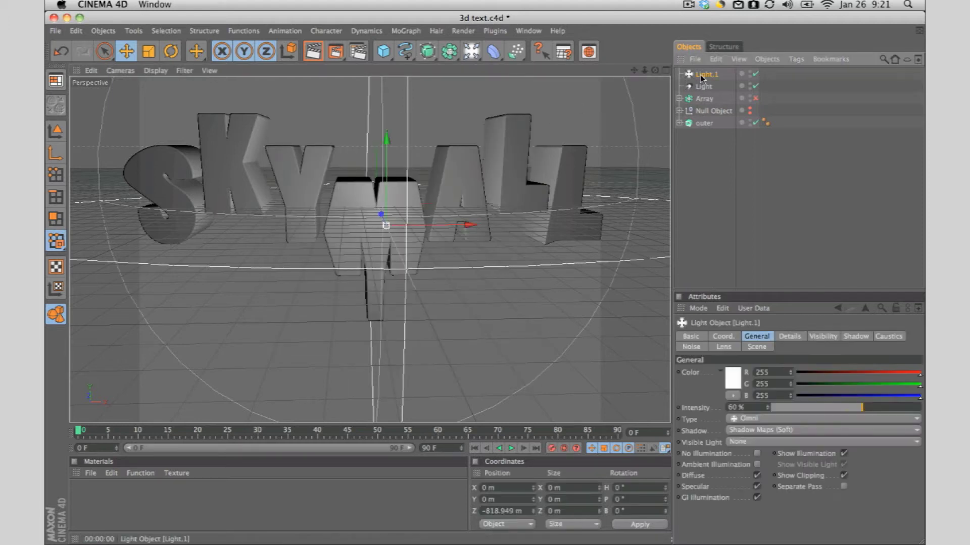
mouse_move(868, 407)
mouse_down()
mouse_move(900, 409)
mouse_move(868, 410)
mouse_up()
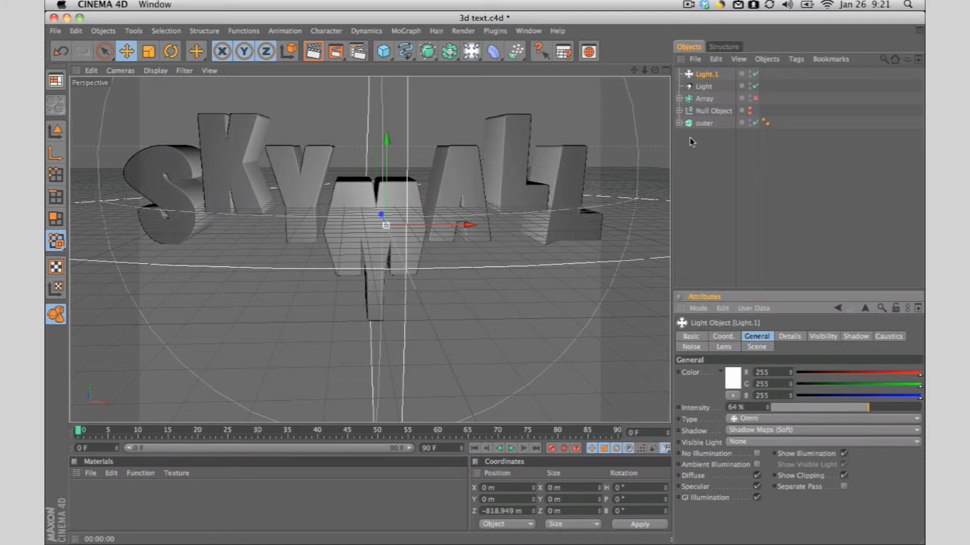
click(664, 70)
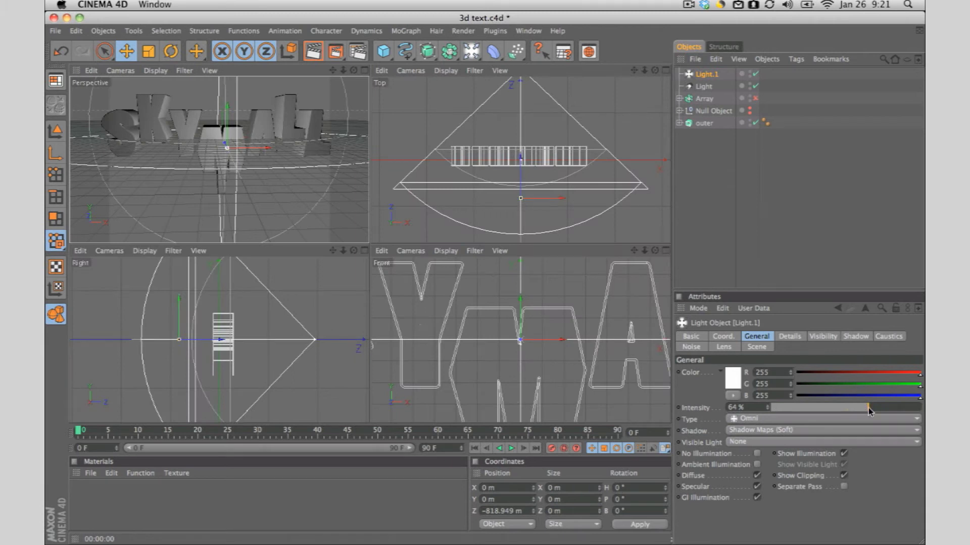
drag(868, 407, 924, 407)
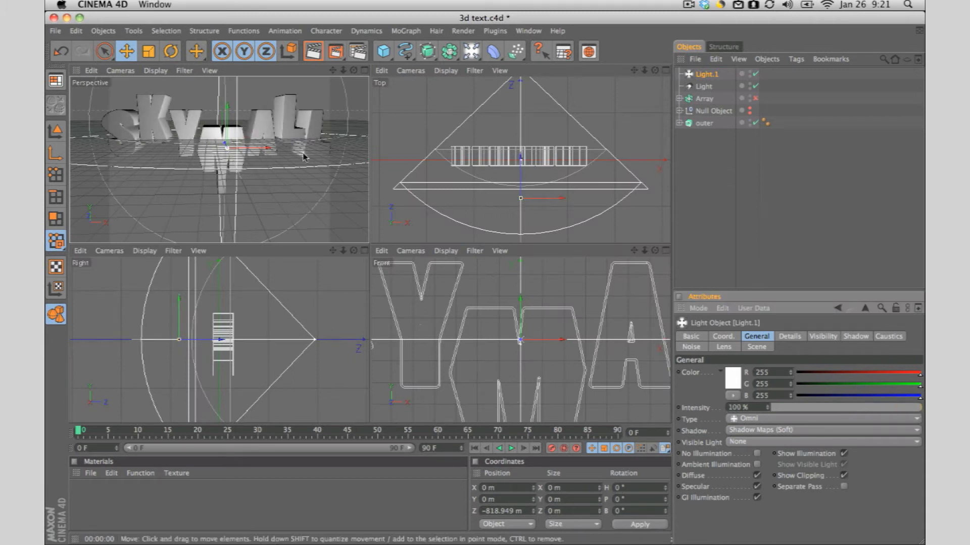
drag(184, 300, 181, 304)
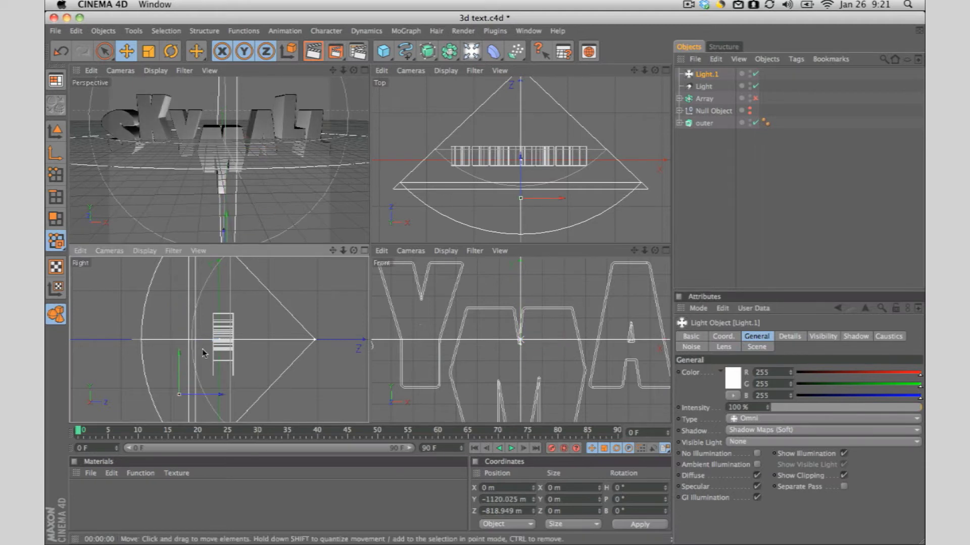
mouse_move(206, 394)
mouse_down()
mouse_move(231, 397)
mouse_move(211, 396)
mouse_move(203, 380)
mouse_up()
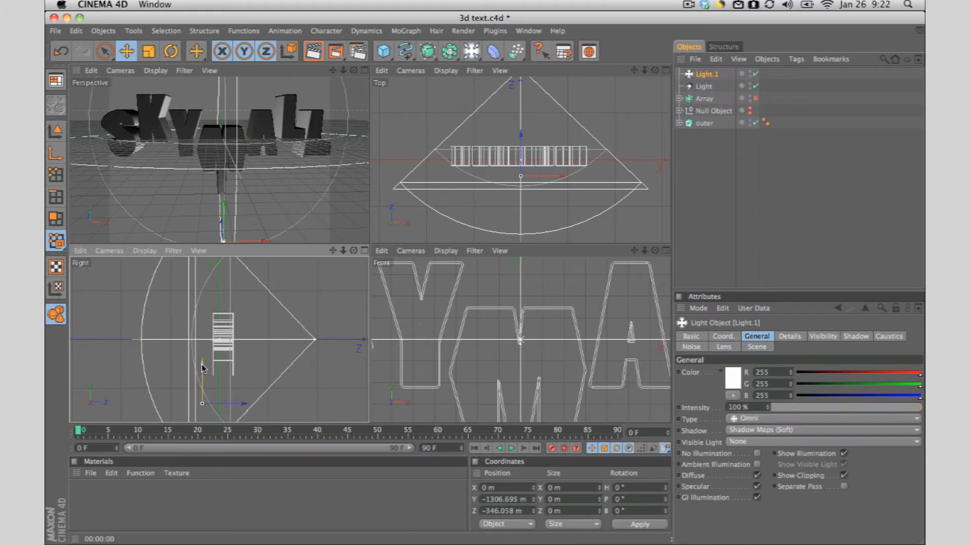
Step: Duplicate Light.1 and move the copy above the text, to about Y 1170 m and Z -222 m
key(super+c)
key(super+v)
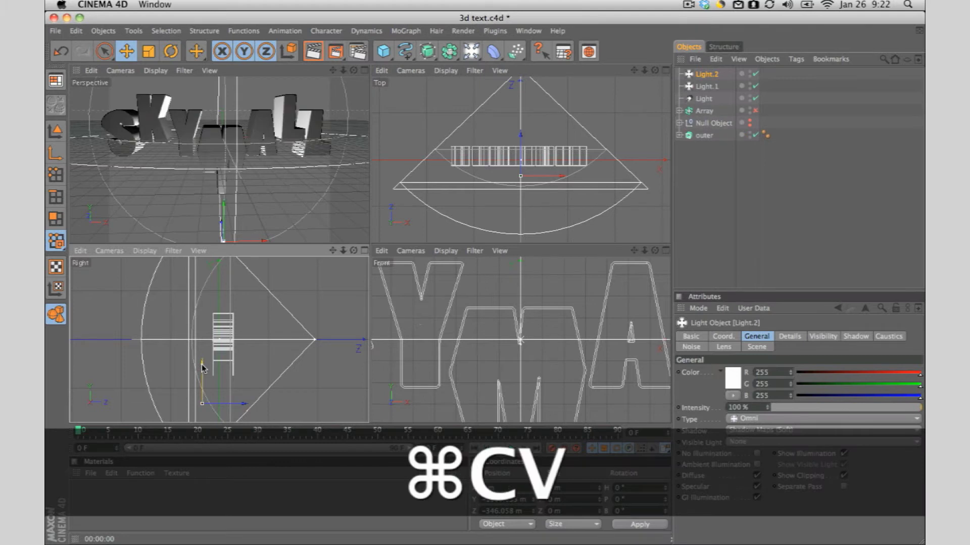
drag(203, 368, 202, 246)
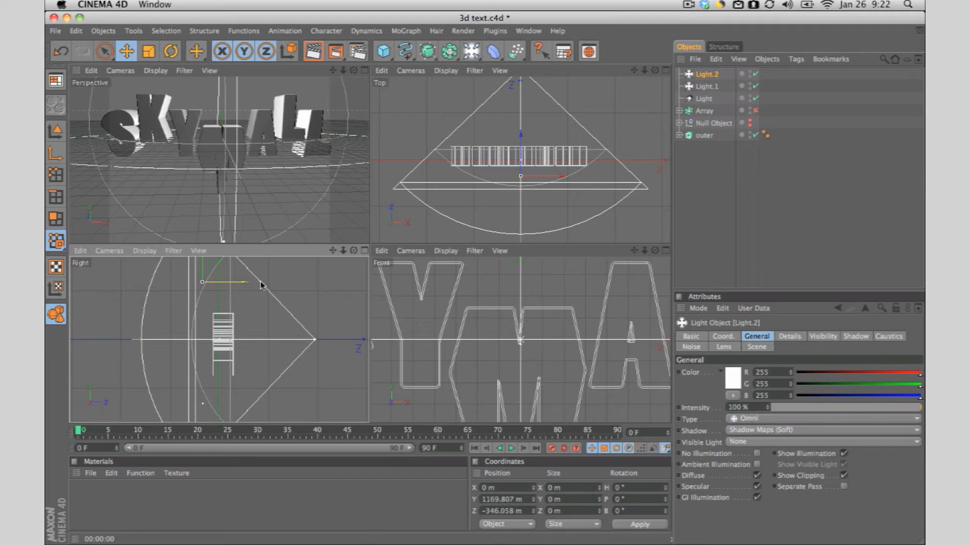
drag(262, 285, 267, 285)
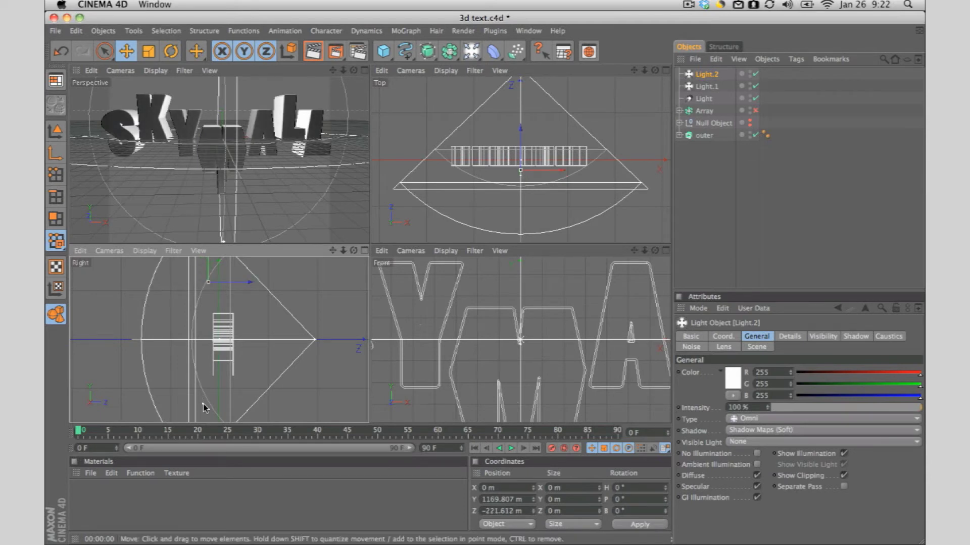
Step: Move the lower light to about Z -284 m and render the enlarged perspective view
click(205, 404)
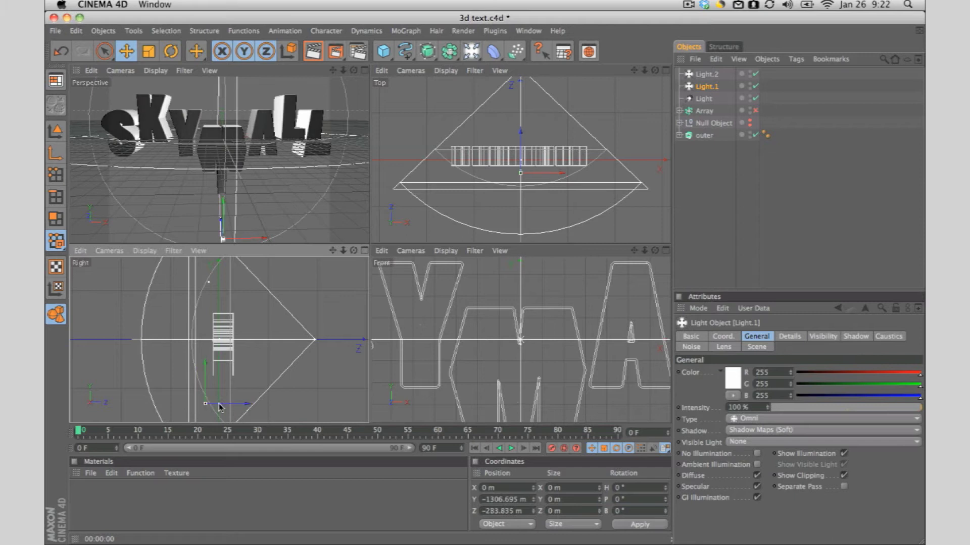
click(299, 200)
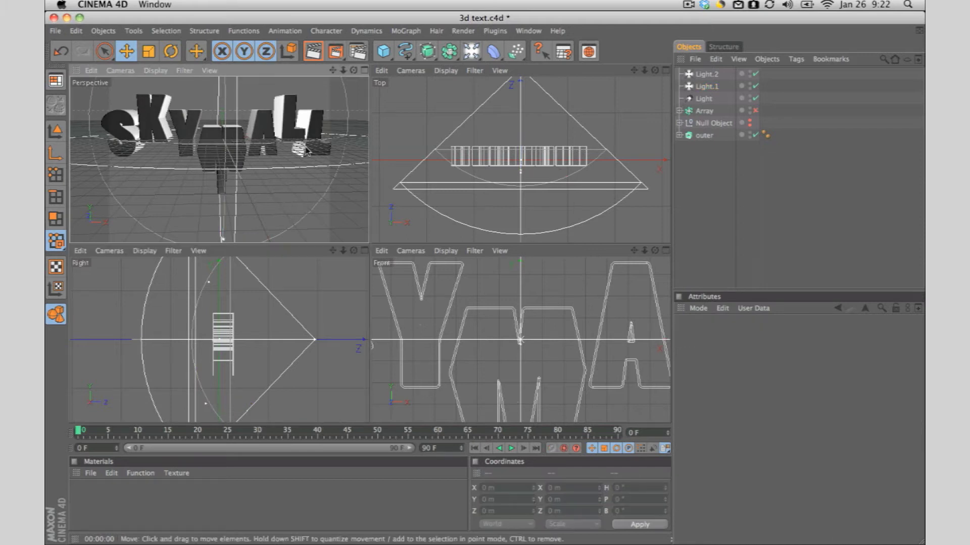
click(363, 71)
key(super+r)
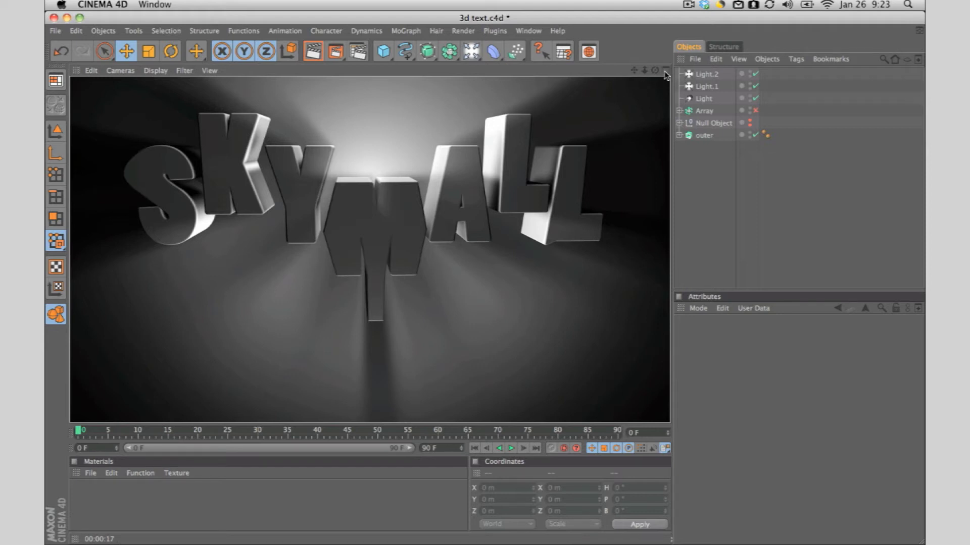
Step: Disable Light.2, Light.1 and Light, turn on the hidden null object's lights, and render the view
drag(754, 75, 756, 105)
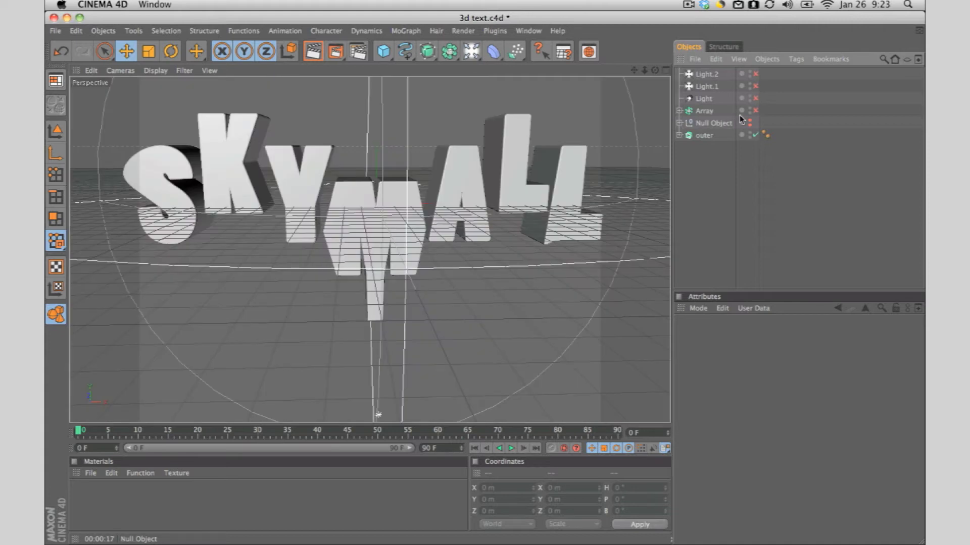
click(749, 122)
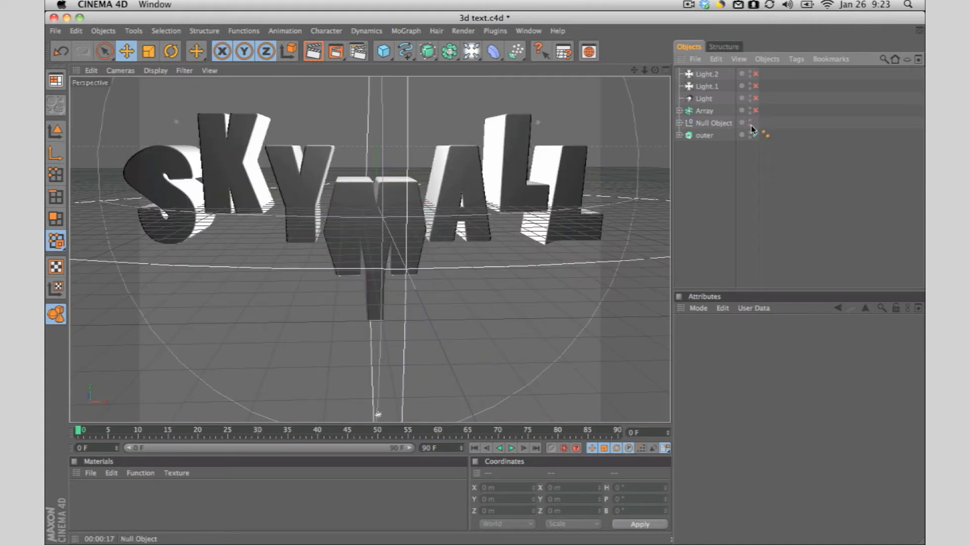
key(super+r)
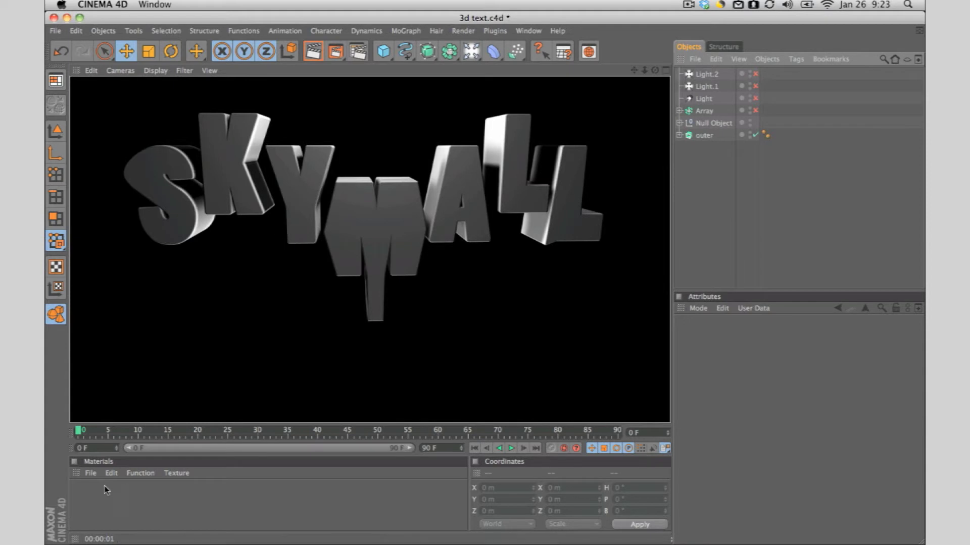
Step: Create three new default materials and delete two of them, keeping a single one
double_click(92, 492)
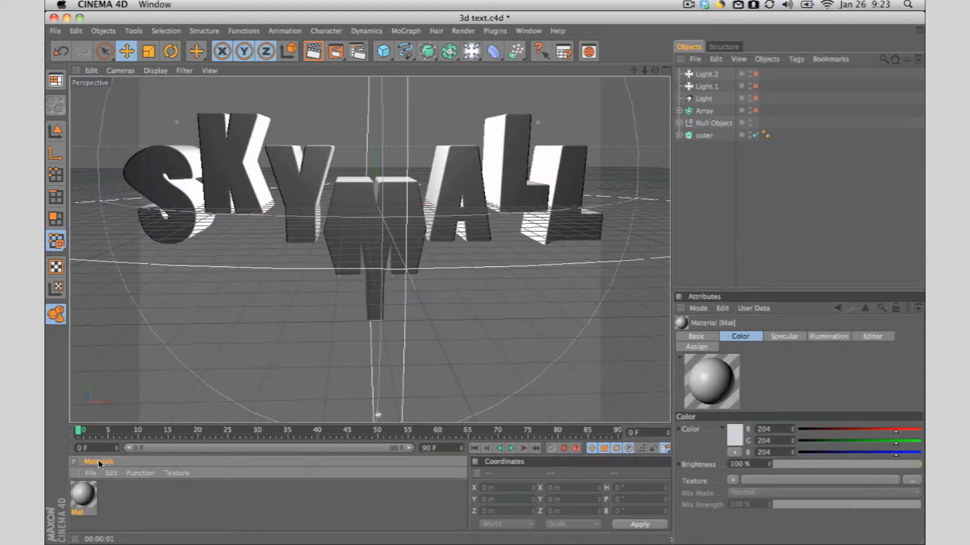
double_click(124, 499)
double_click(146, 495)
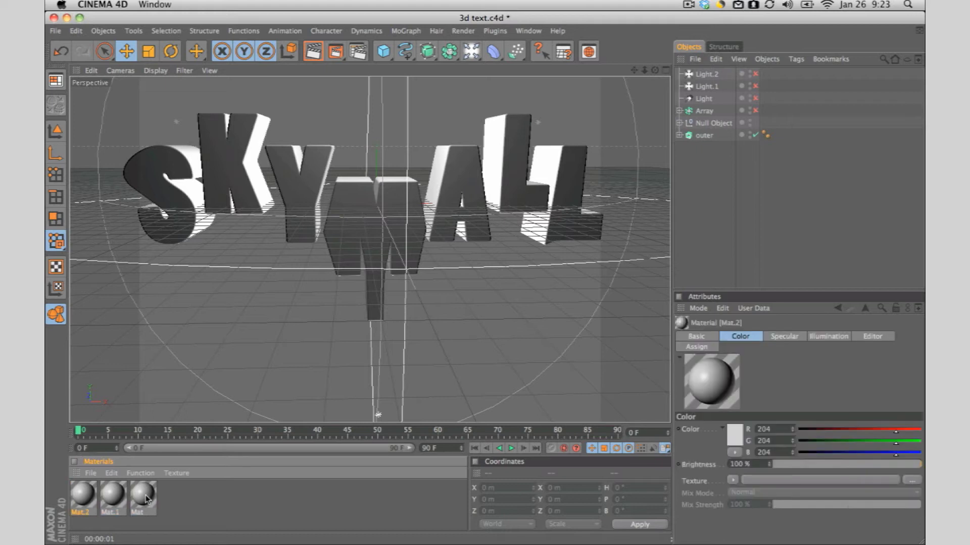
key(Delete)
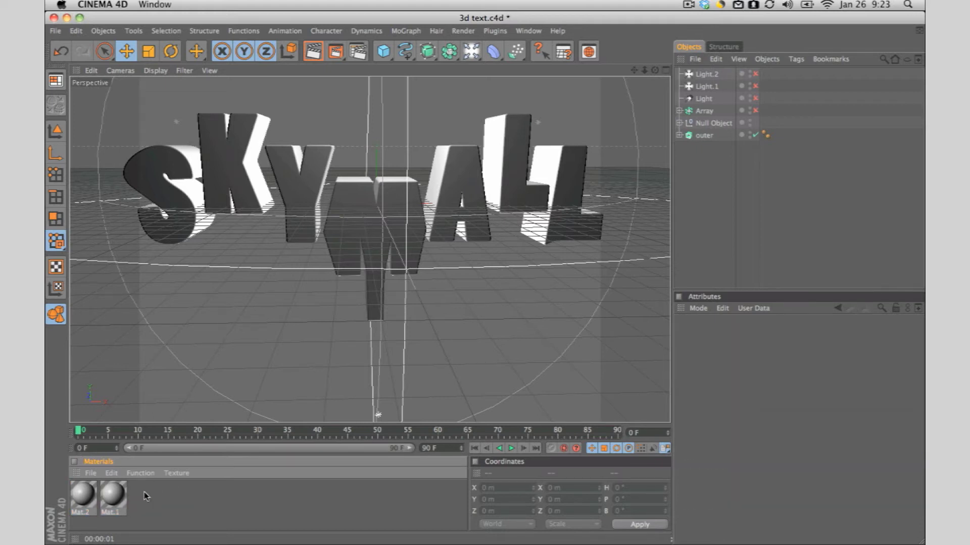
click(122, 496)
key(Delete)
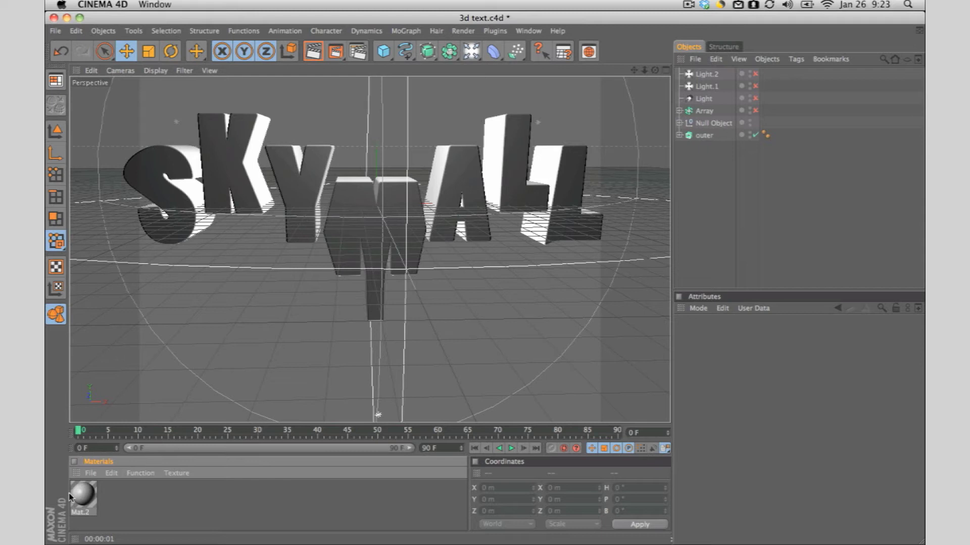
Step: Apply the new material to the outer extrude object and rename that object "text"
click(79, 498)
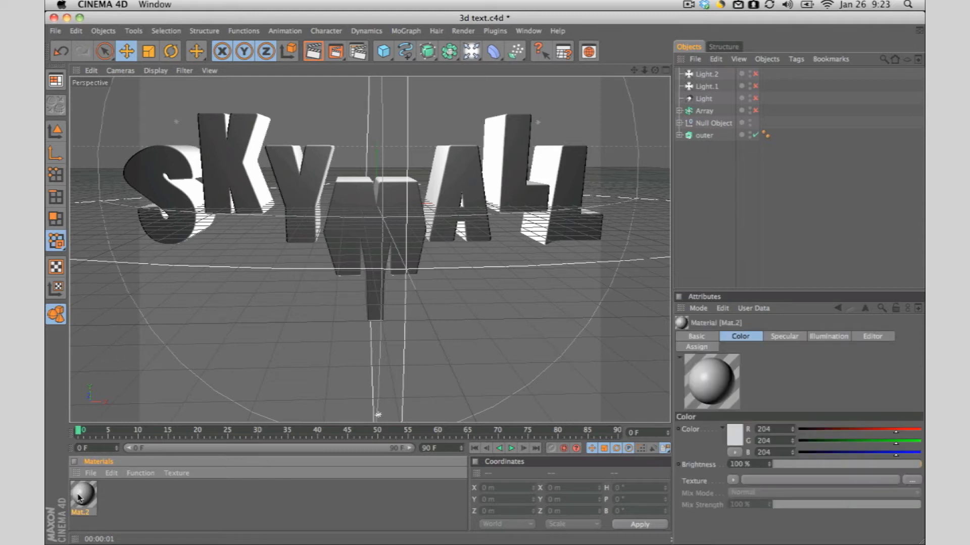
drag(79, 498, 702, 135)
double_click(704, 135)
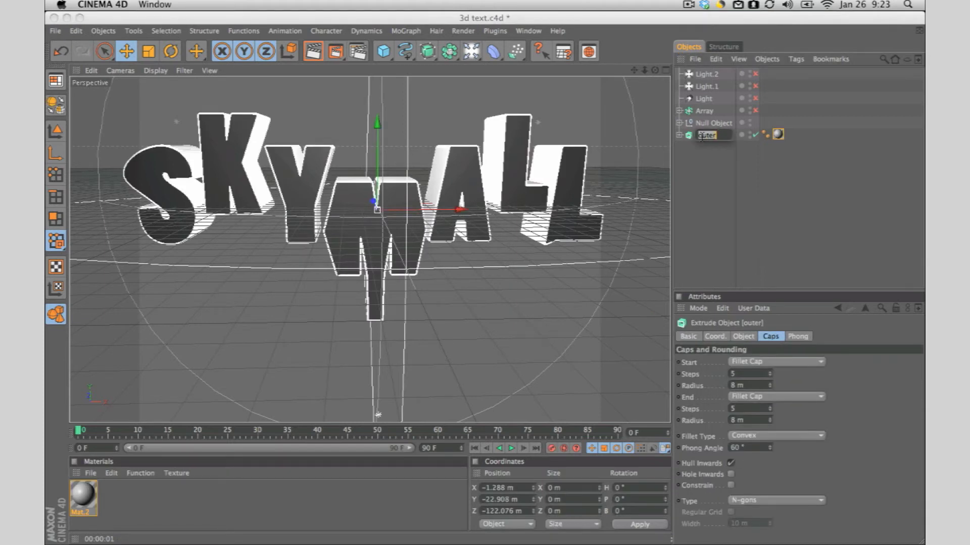
text(text)
key(Return)
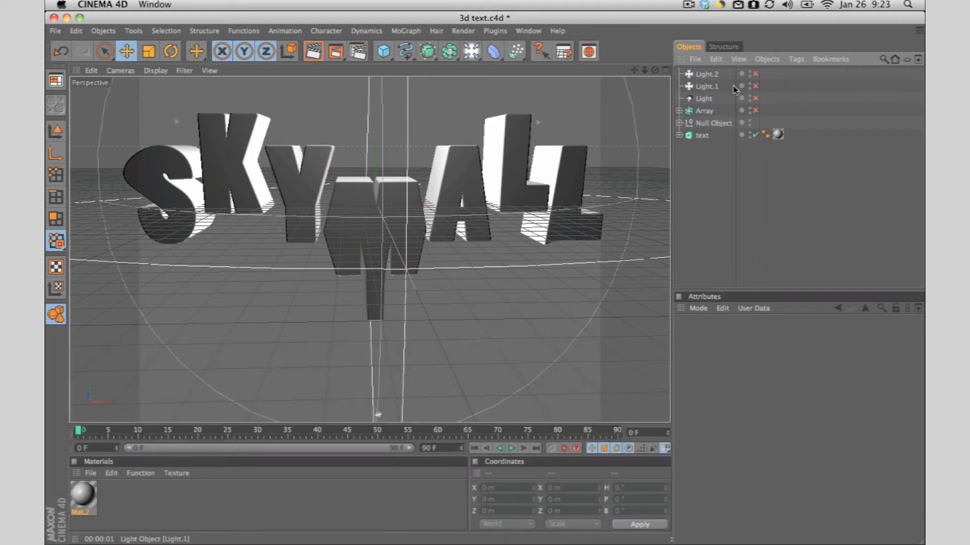
Step: Group Light, Light.1 and Light.2 under one null object
click(701, 122)
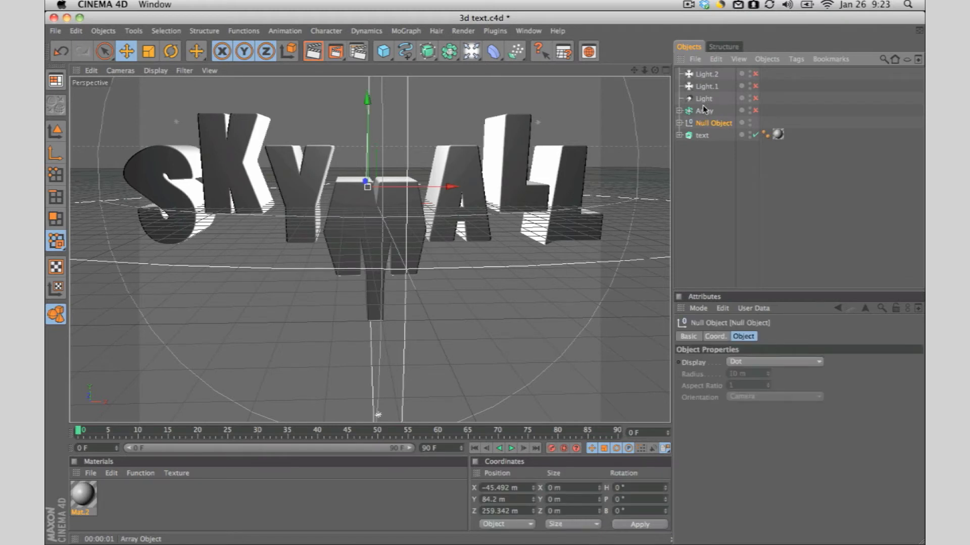
click(704, 98)
shift+click(706, 74)
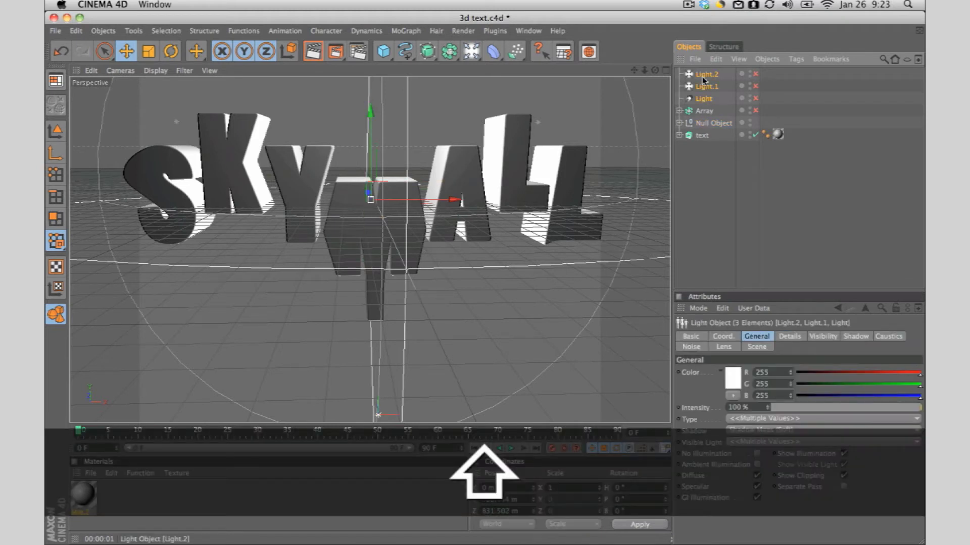
right_click(705, 75)
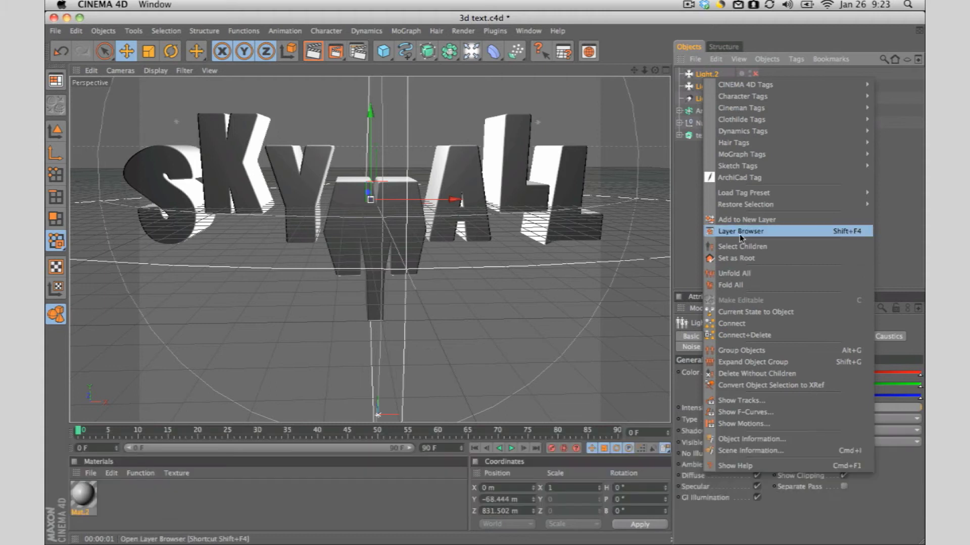
click(734, 354)
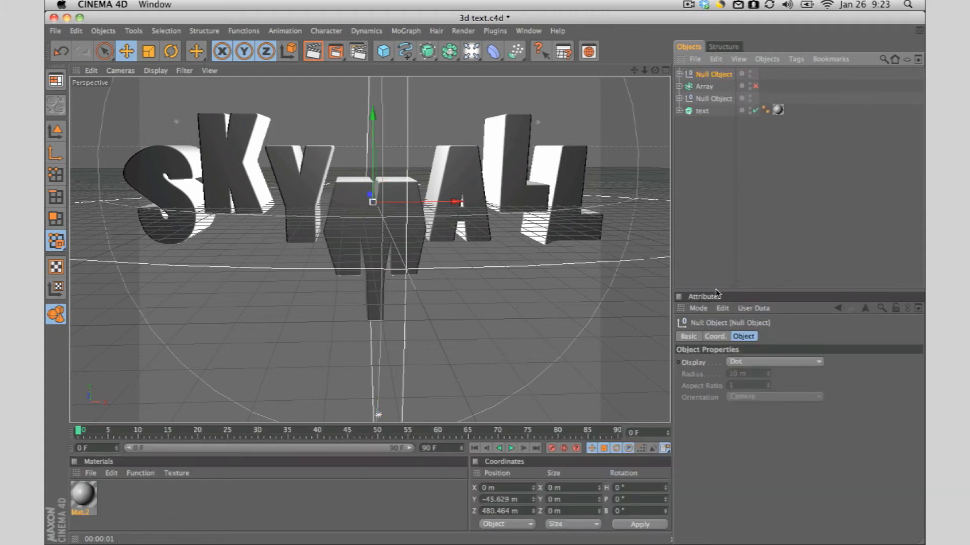
click(702, 163)
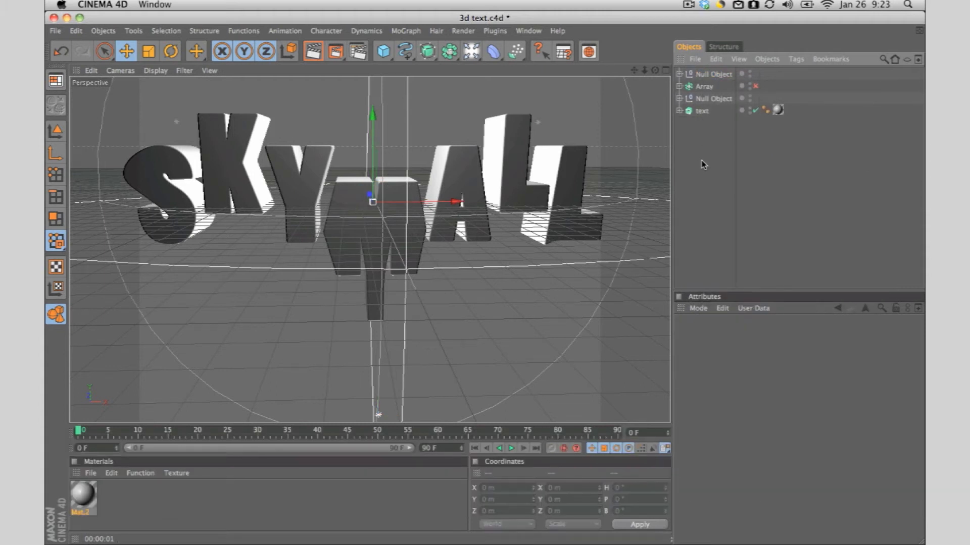
Step: Enable the three lights inside the new group and hide the whole group from the editor and the render
click(680, 75)
click(679, 75)
click(679, 74)
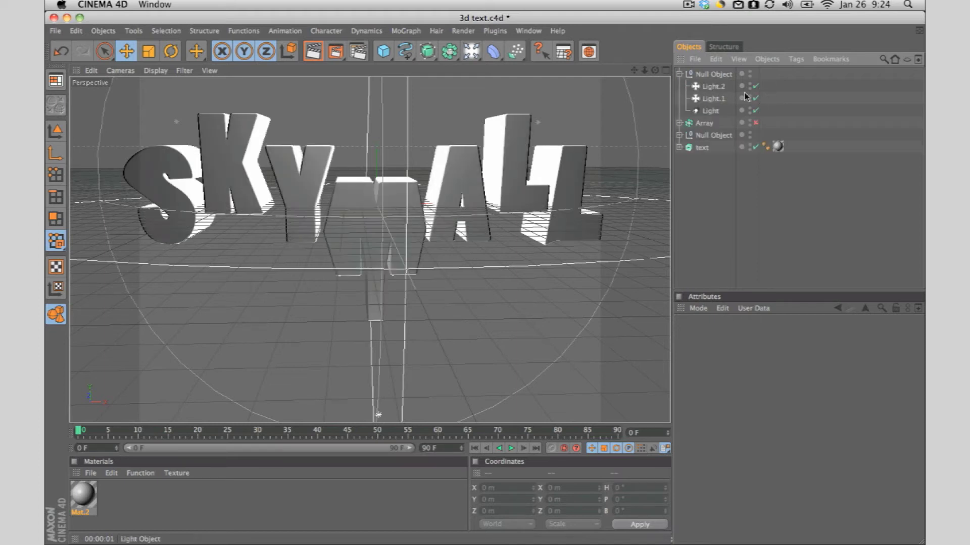
click(750, 73)
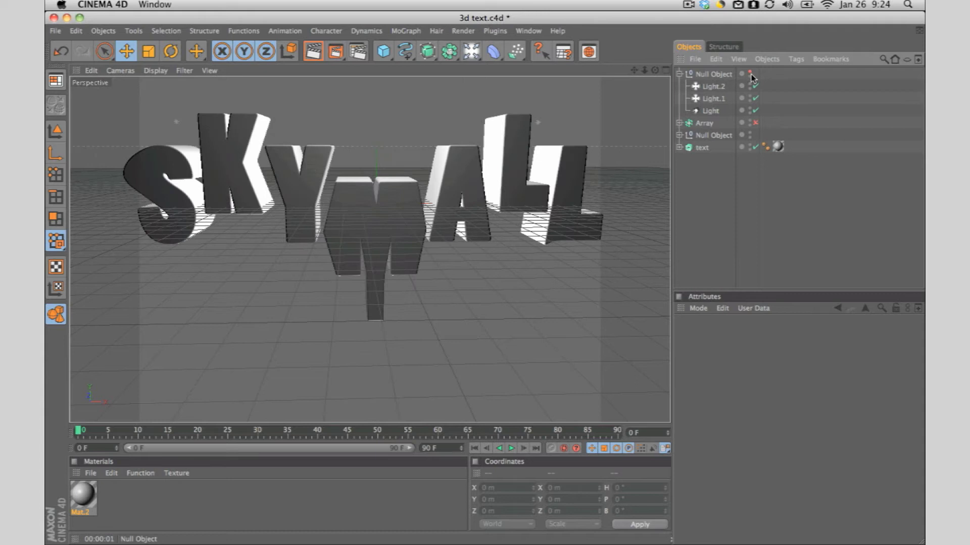
click(680, 74)
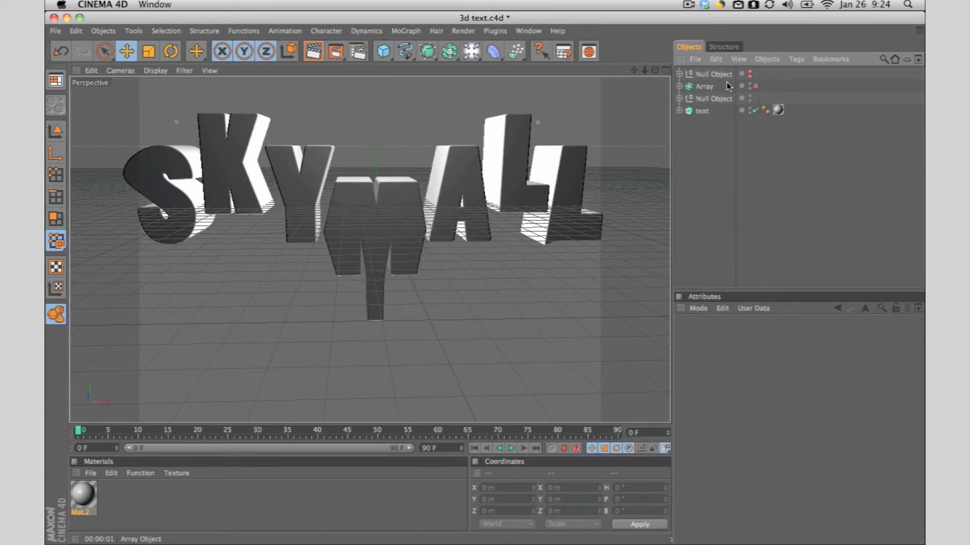
Step: Enable the light inside the Array, hide the Array from the editor and the render, and keep the Array generator disabled
click(680, 86)
click(755, 98)
click(755, 86)
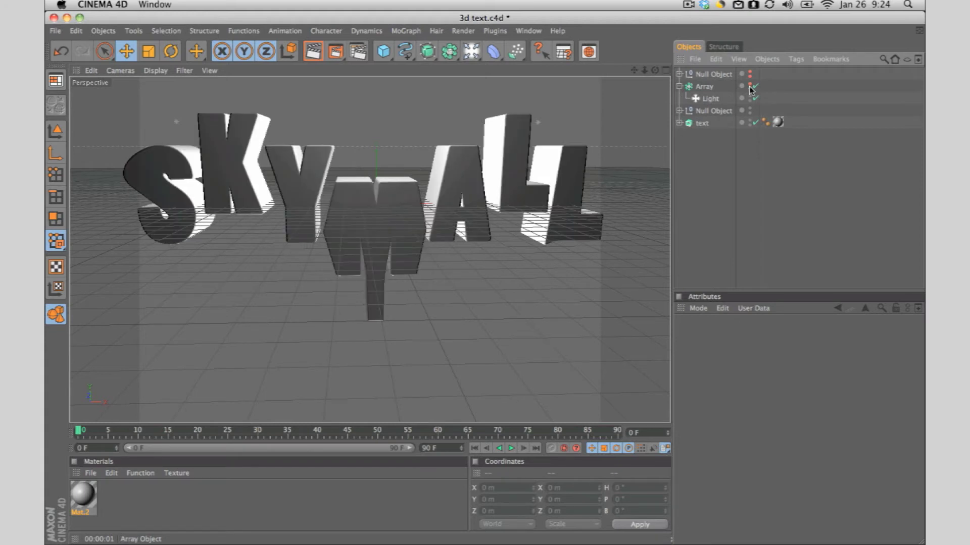
right_click(682, 91)
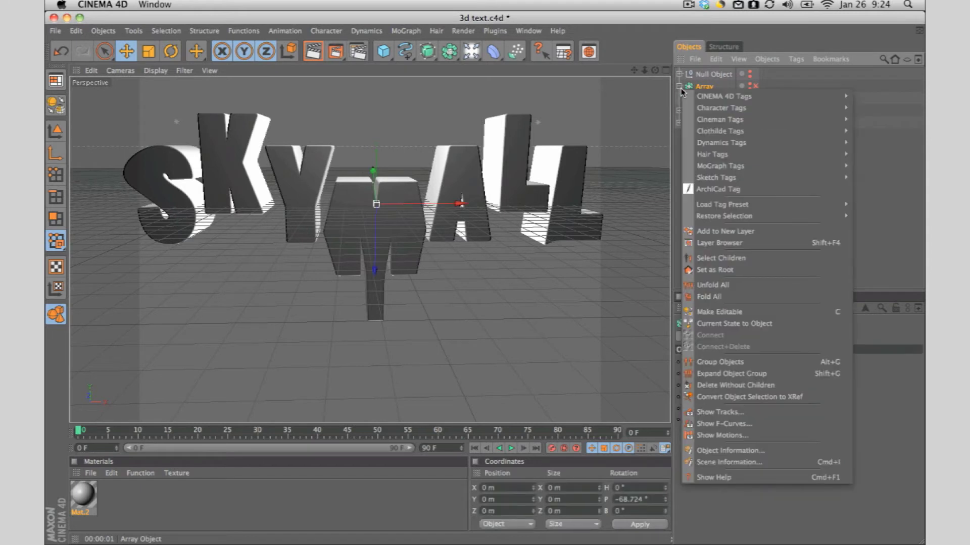
key(Escape)
click(706, 143)
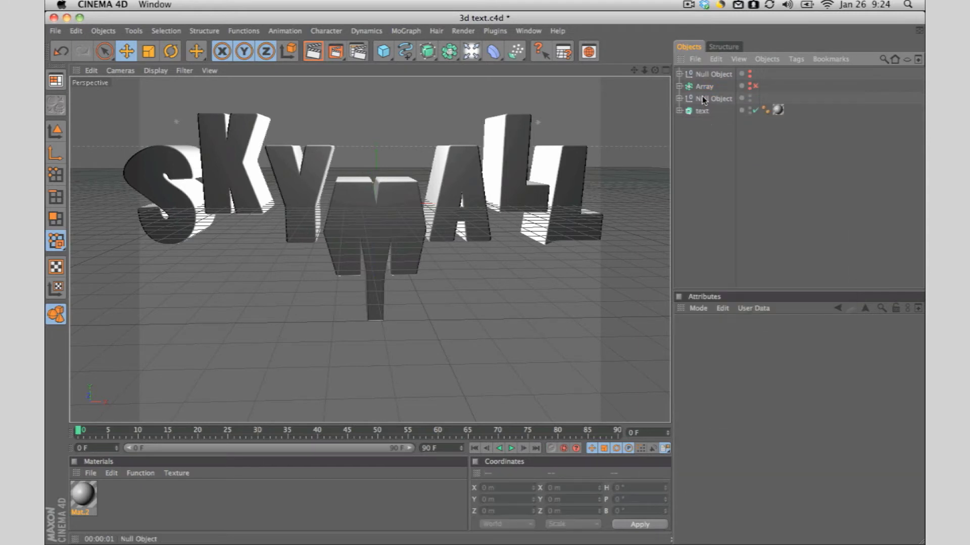
Step: Open the text object's material, set its color to pure red (255, 0, 0) and render the view
click(702, 111)
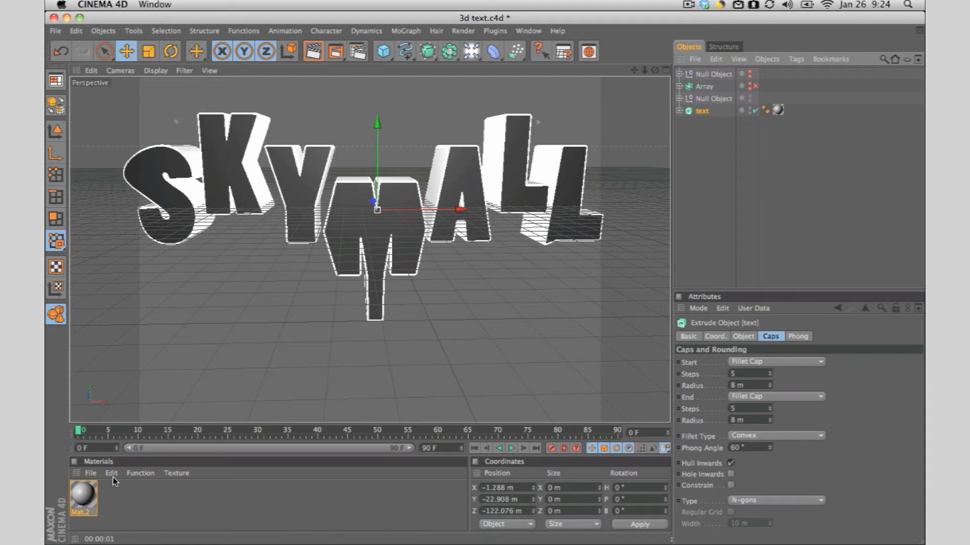
double_click(85, 494)
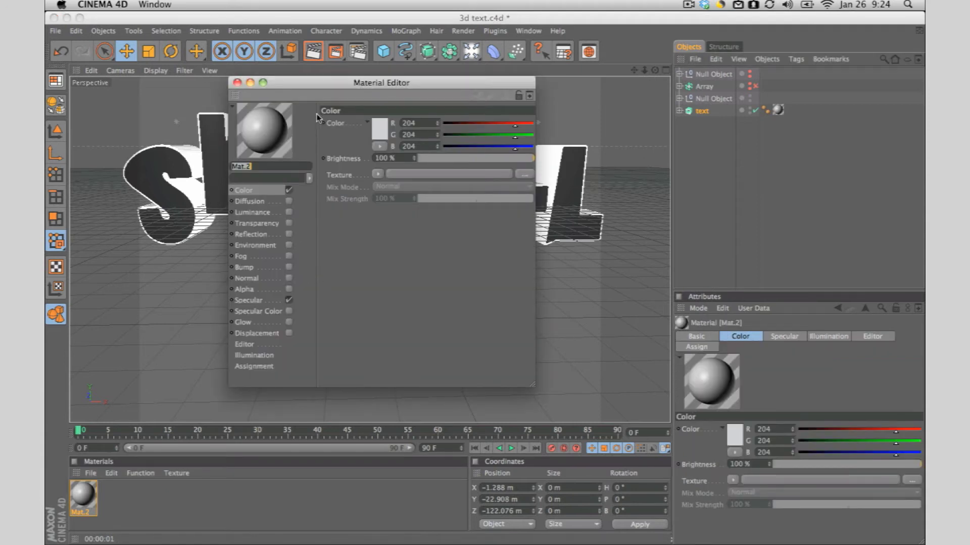
drag(337, 84, 498, 74)
click(540, 121)
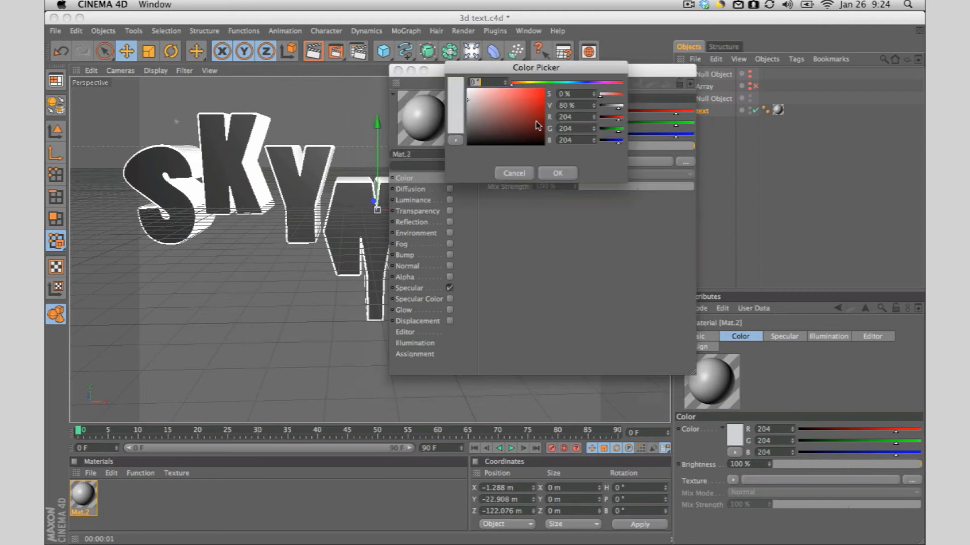
drag(499, 116, 555, 78)
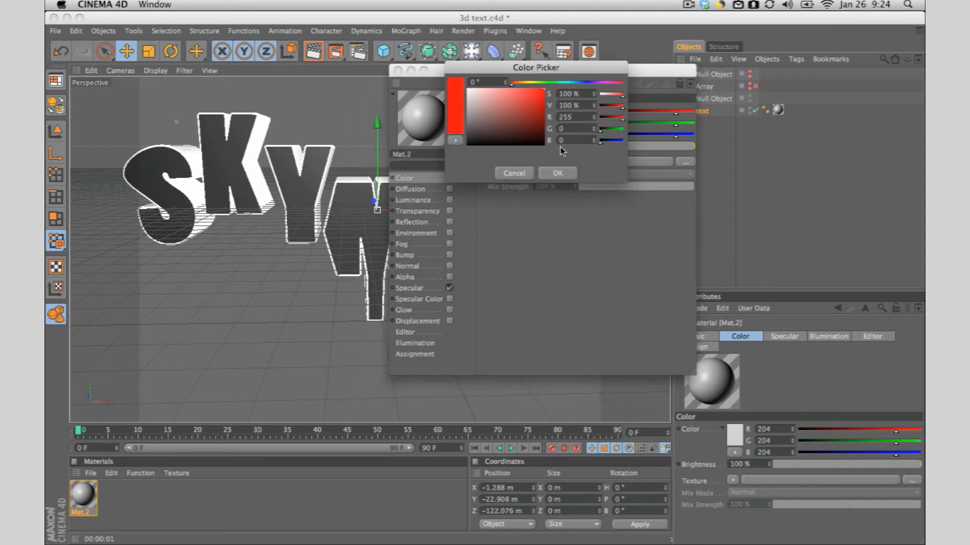
click(557, 173)
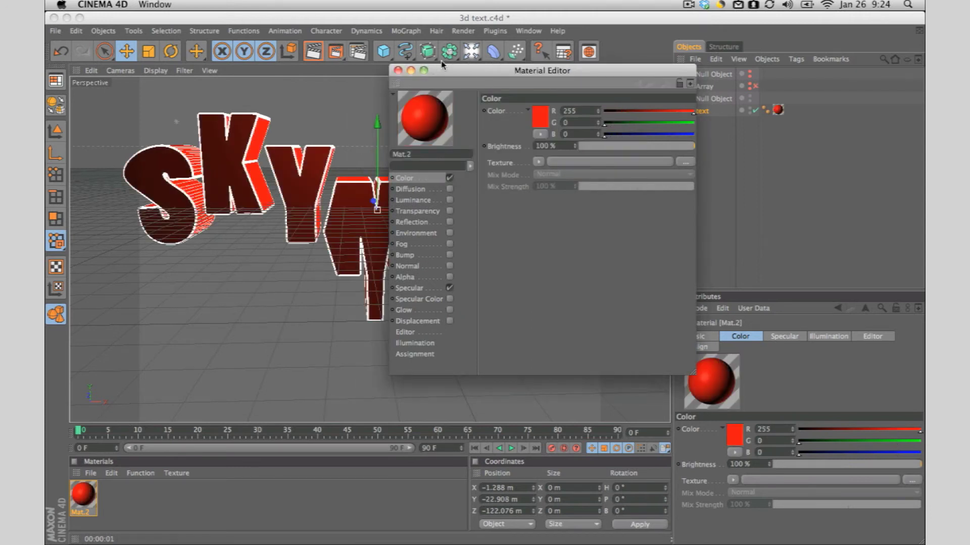
drag(445, 72, 626, 122)
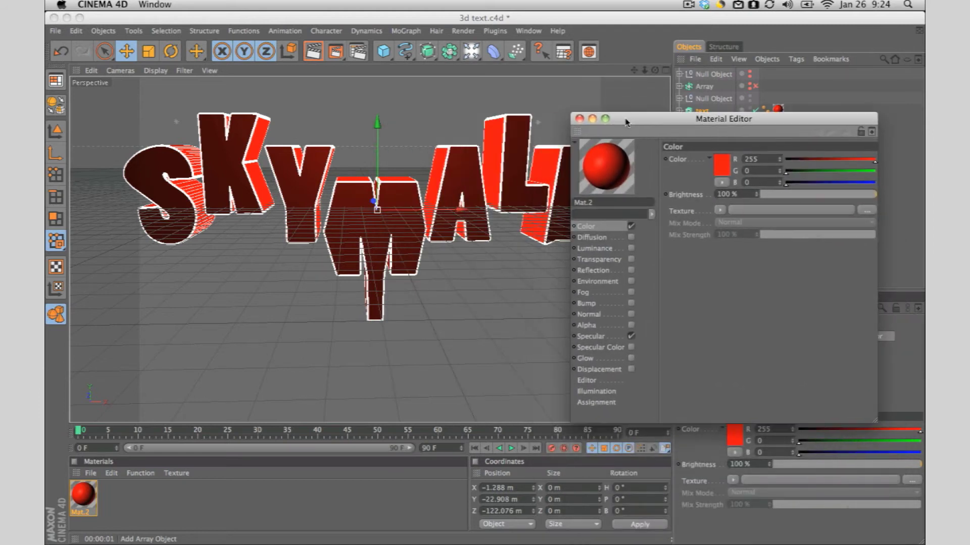
key(super+r)
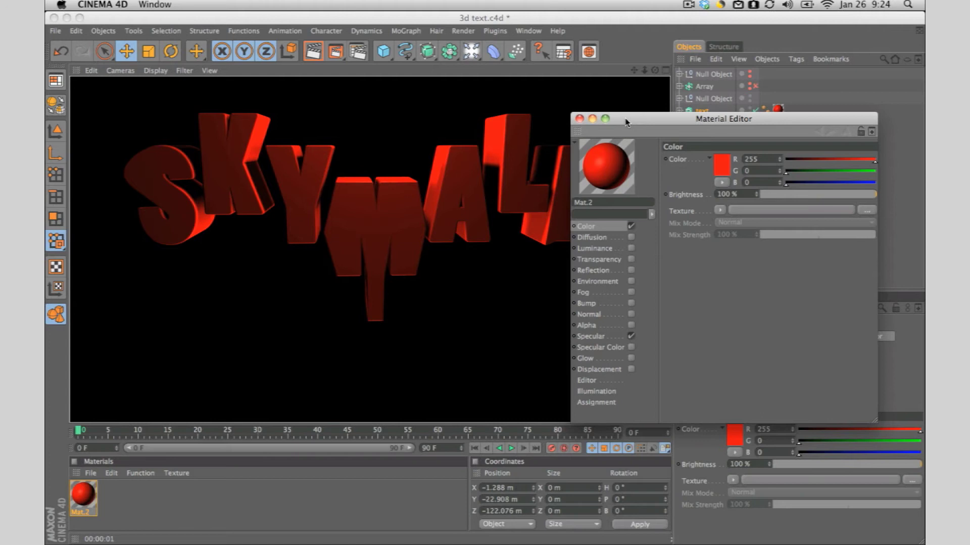
Step: Set the material's color to black (0, 0, 0) and render the view
click(721, 167)
drag(722, 152, 730, 187)
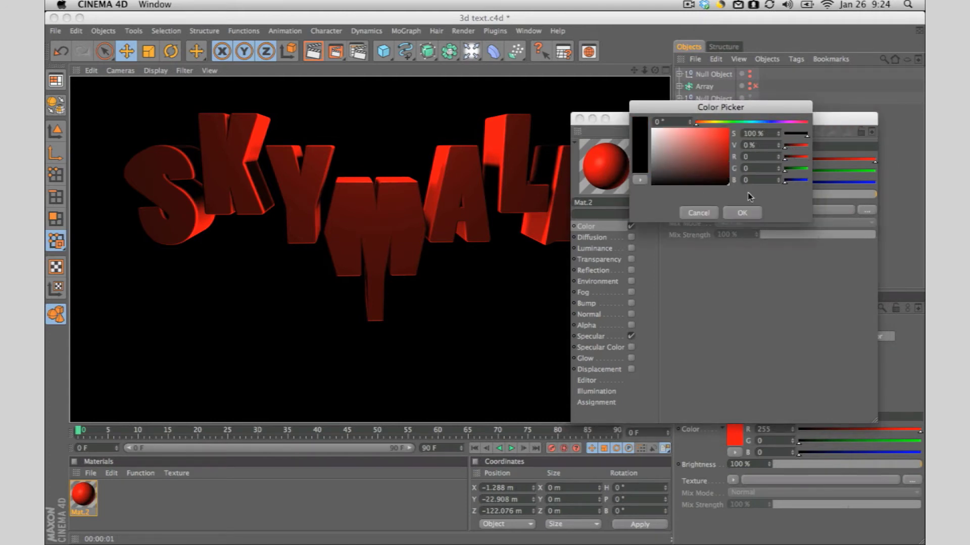
click(742, 213)
key(super+r)
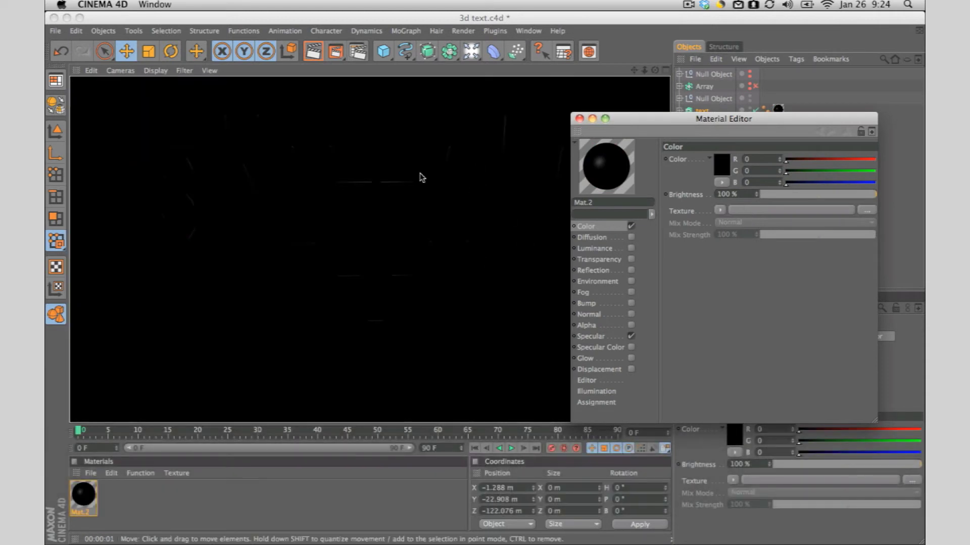
Step: Set the material's color to a neutral gray with RGB 145, 145, 145
click(721, 167)
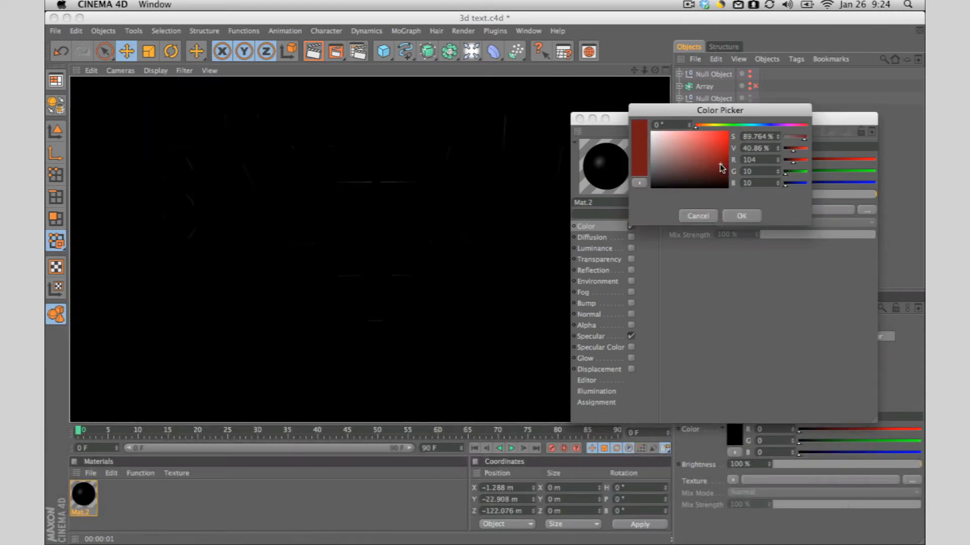
drag(721, 167, 642, 155)
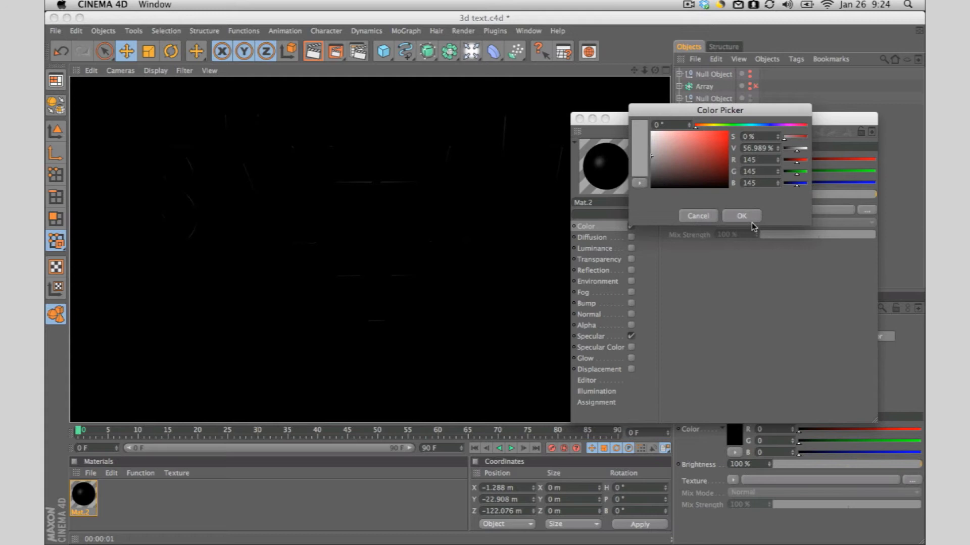
click(741, 216)
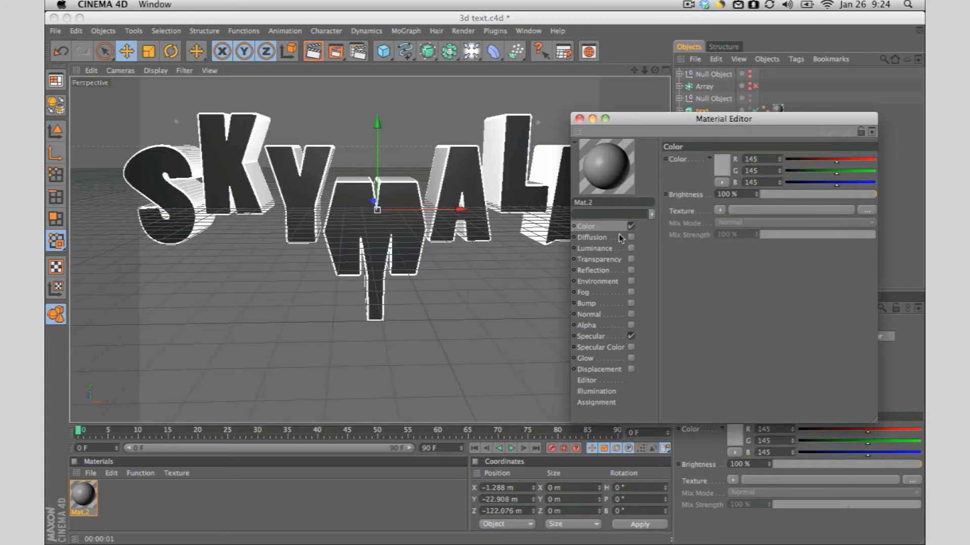
Step: Try a Reflection with 21 % brightness on the material, render the view, and disable the reflection
click(605, 248)
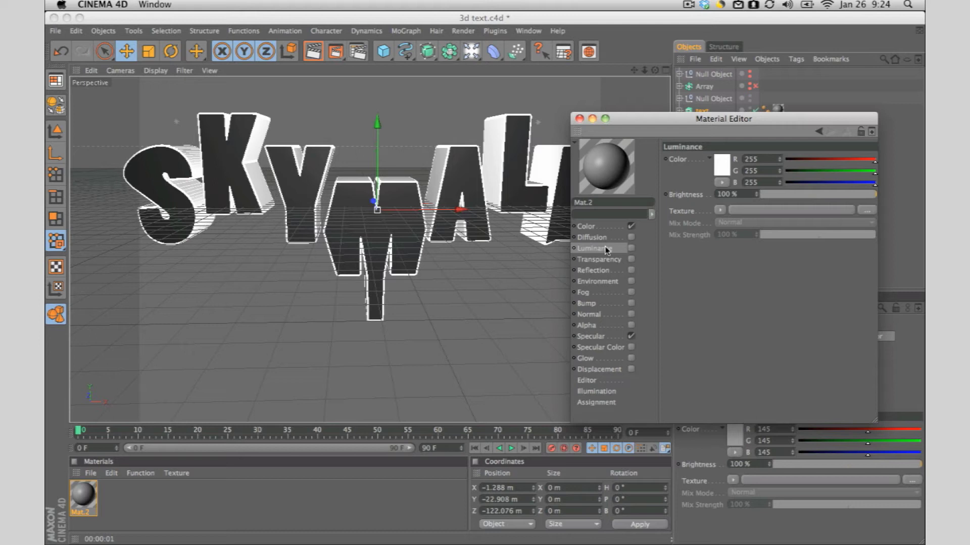
click(601, 271)
click(631, 271)
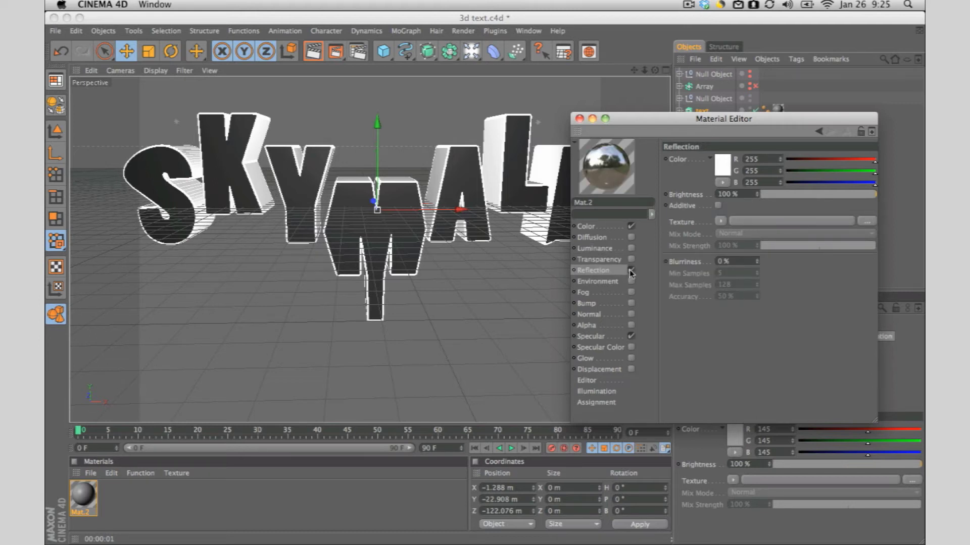
mouse_move(788, 196)
mouse_down()
mouse_move(778, 196)
mouse_move(875, 198)
mouse_move(785, 196)
mouse_up()
key(super+r)
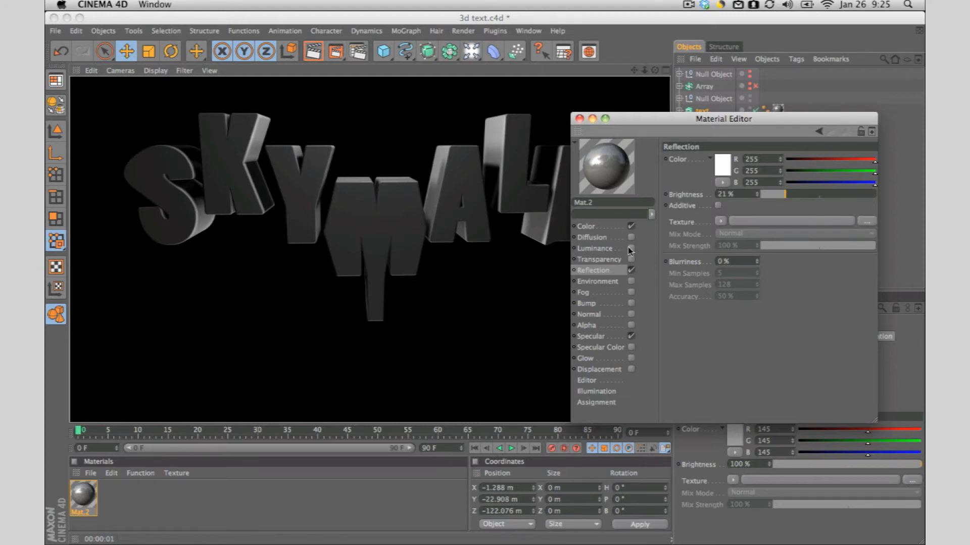
click(630, 271)
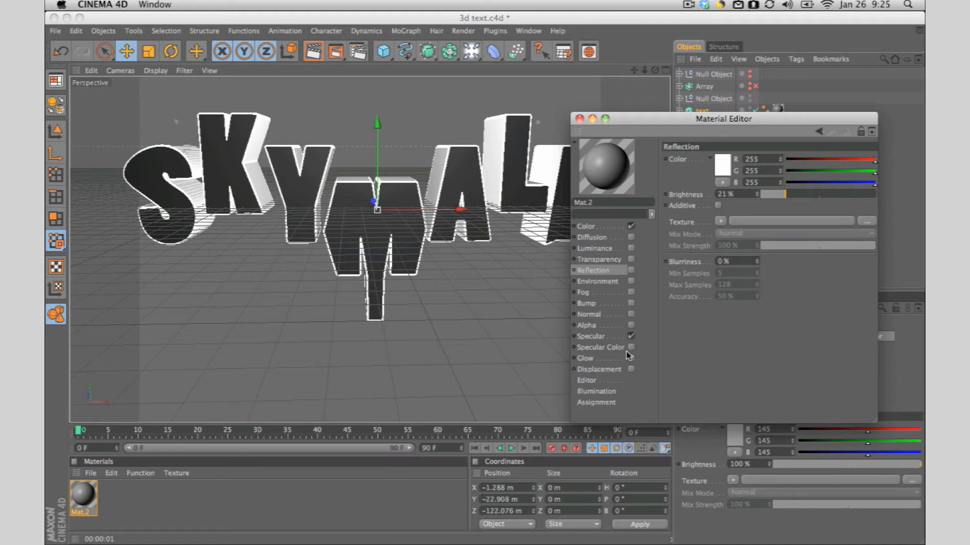
Step: Render the view with the material's Specular channel off, and re-enable the channel
click(630, 336)
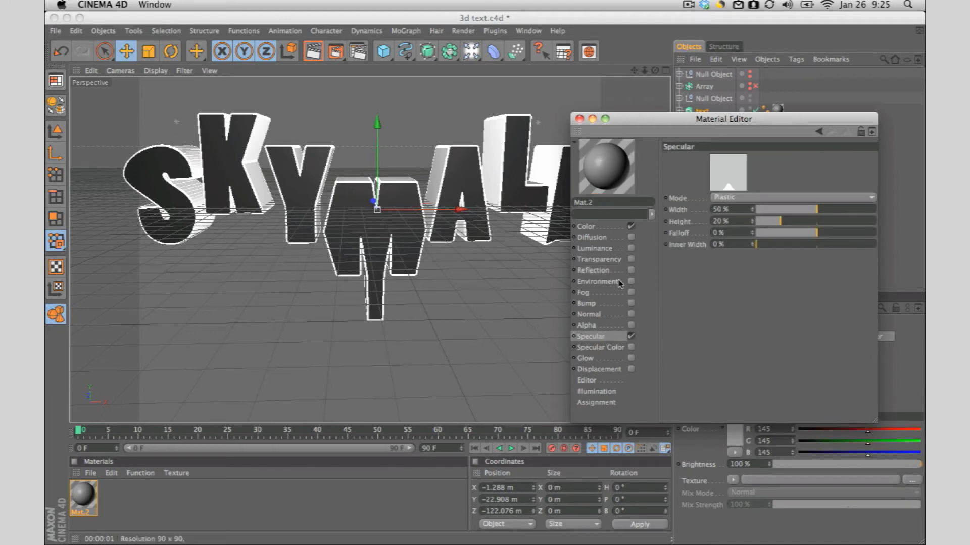
click(631, 336)
key(super+r)
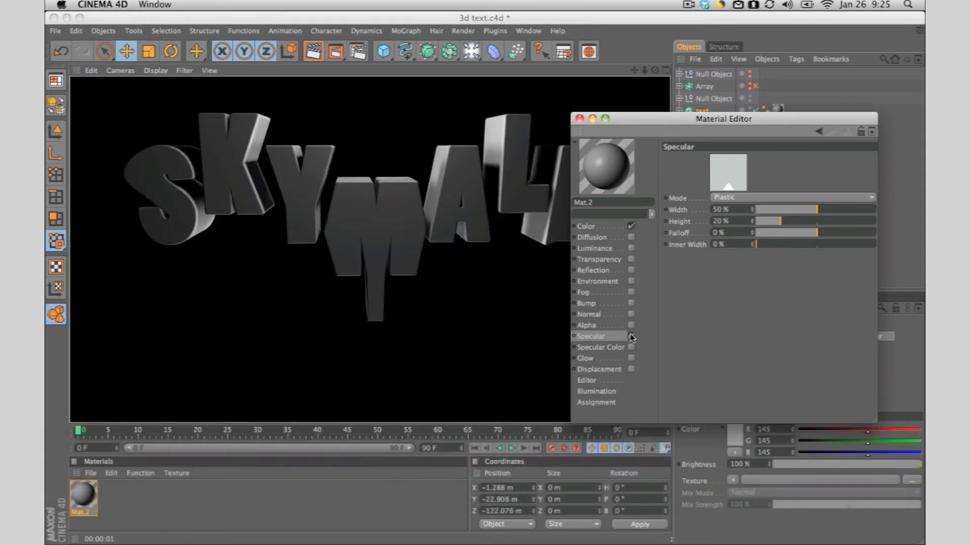
key(super+r)
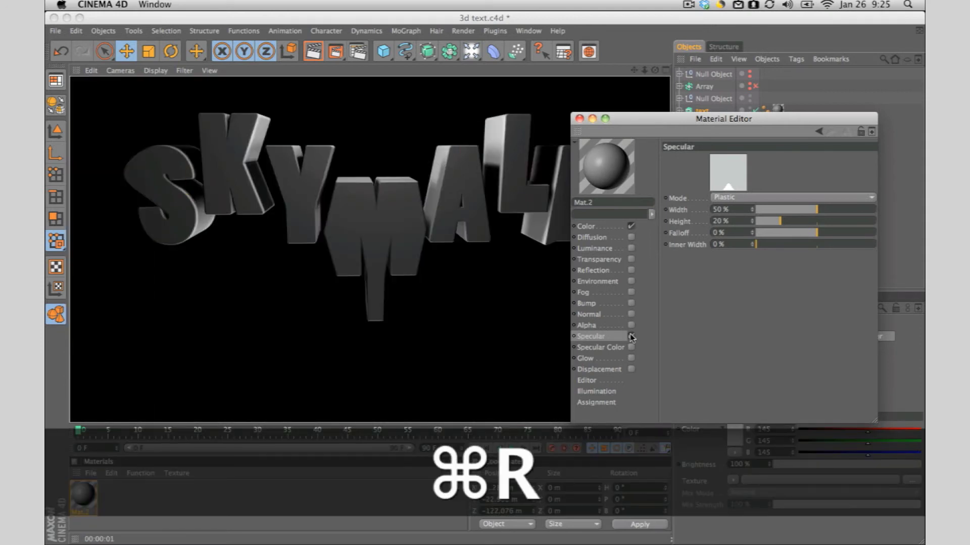
click(631, 337)
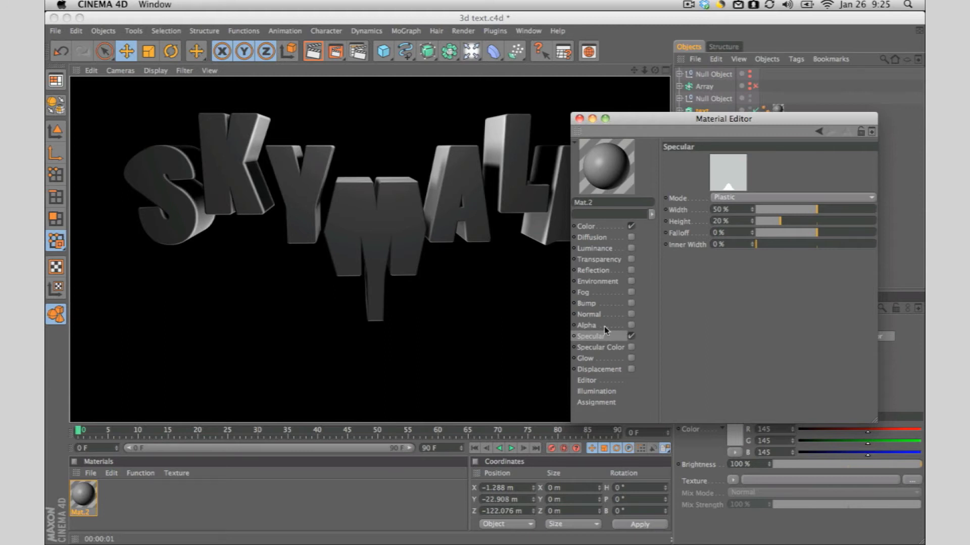
Step: Enable the material's Bump channel and load the Rust surface shader as its texture
click(590, 303)
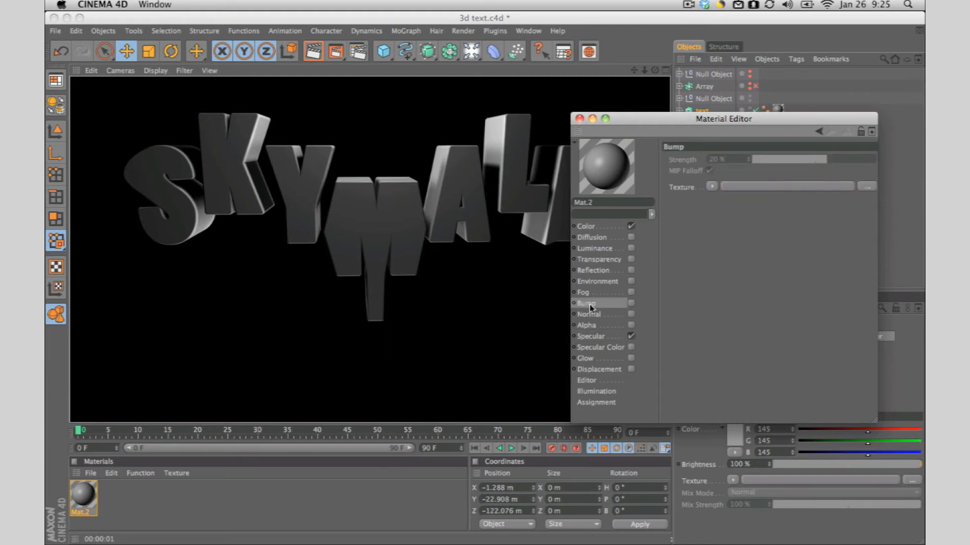
click(632, 303)
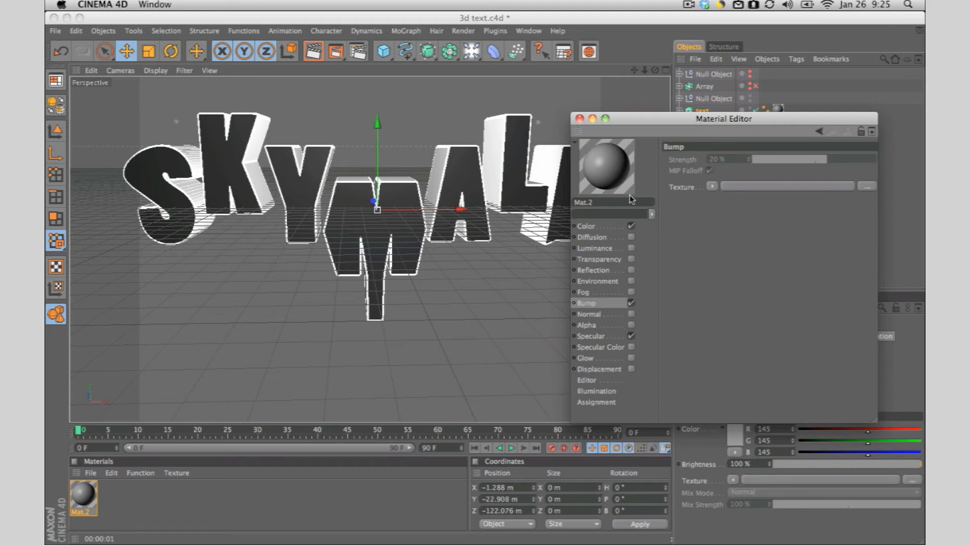
scroll(511, 204, up, 10)
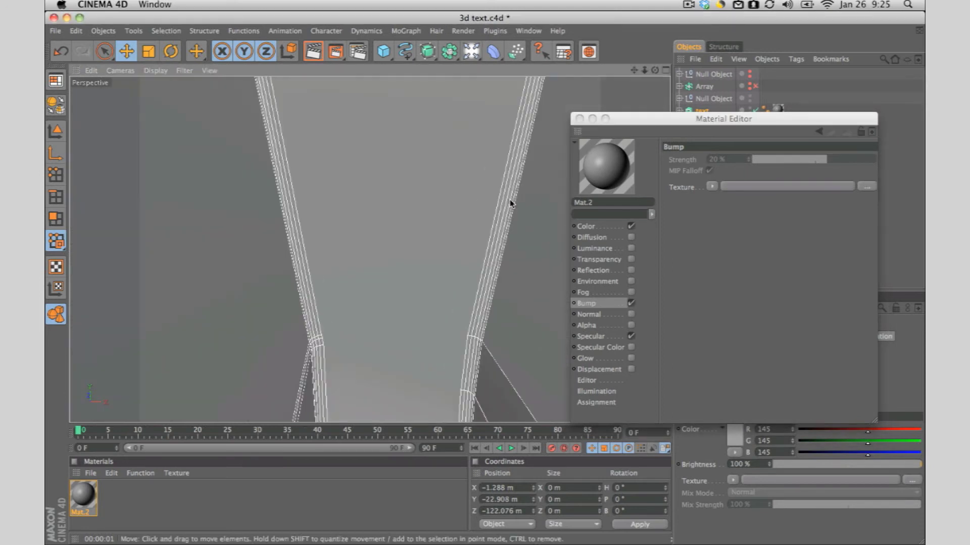
scroll(511, 203, down, 8)
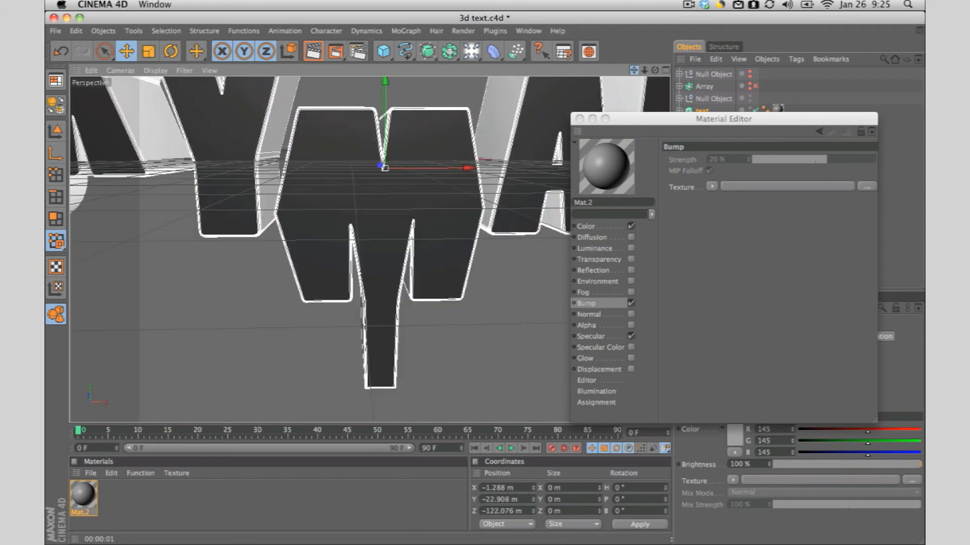
drag(634, 70, 634, 109)
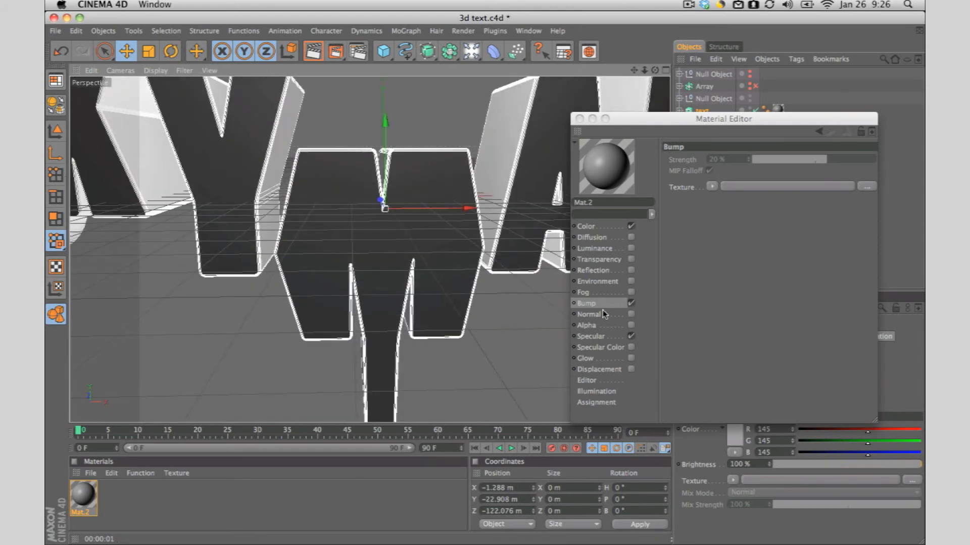
click(712, 201)
click(711, 187)
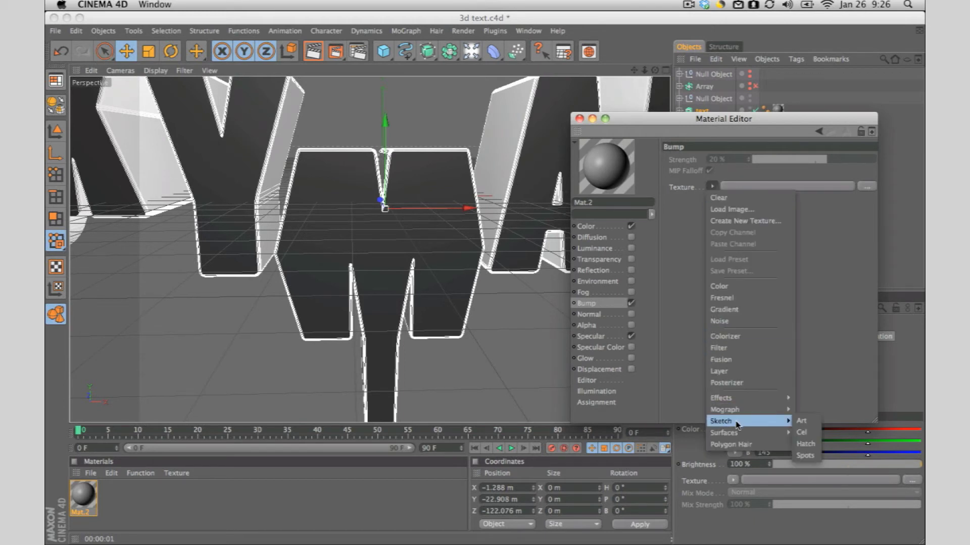
mouse_move(736, 432)
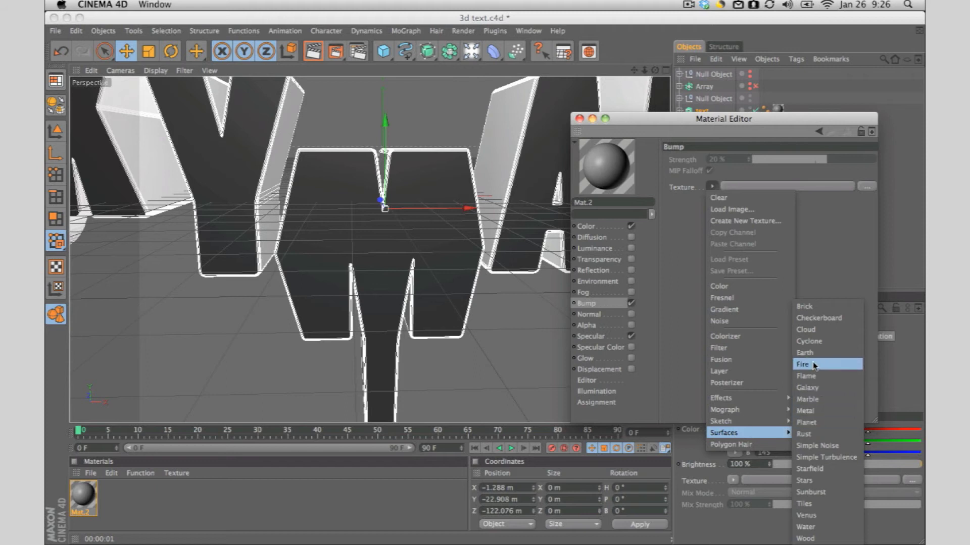
click(816, 436)
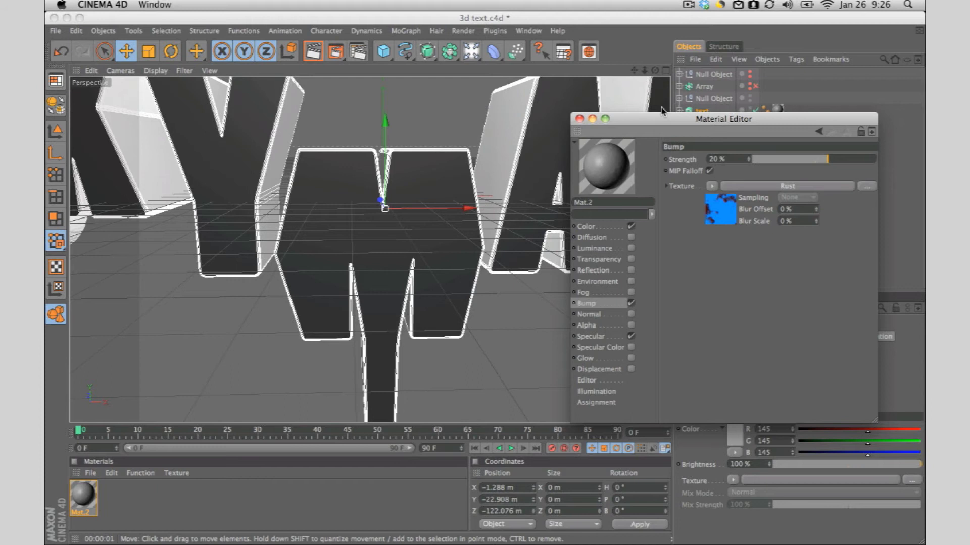
Step: Set the bump strength to 62 % and render the close-up view of the text
drag(662, 113, 497, 117)
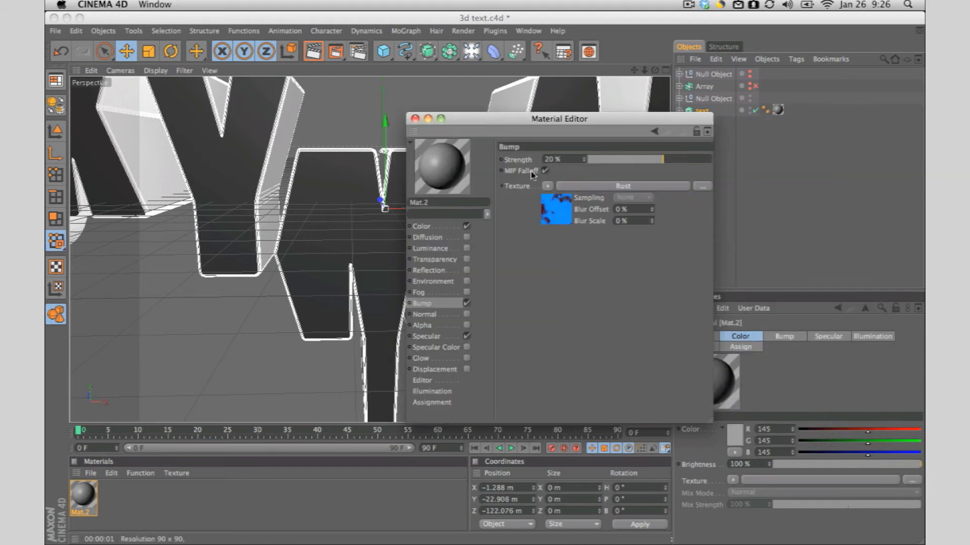
mouse_move(680, 156)
mouse_down()
mouse_move(669, 160)
mouse_move(689, 161)
mouse_up()
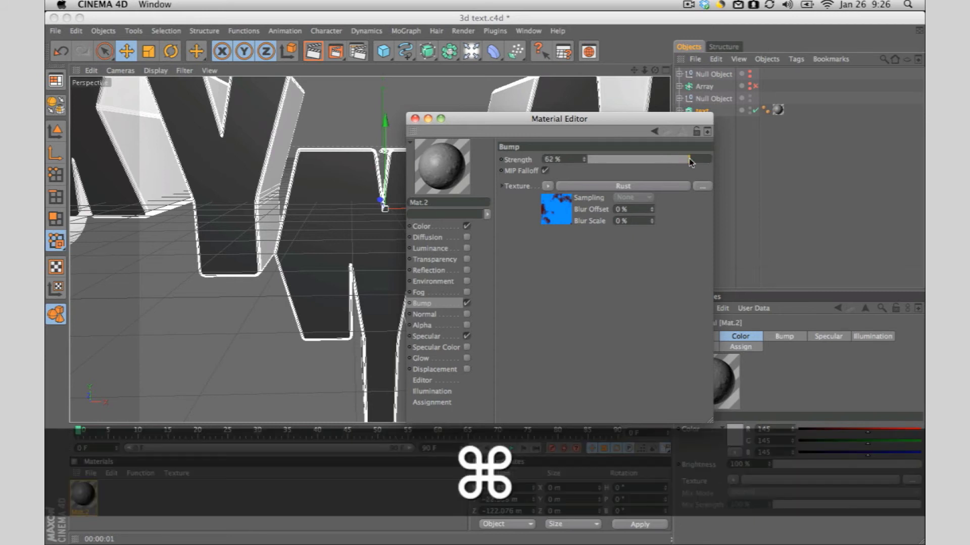
key(super+r)
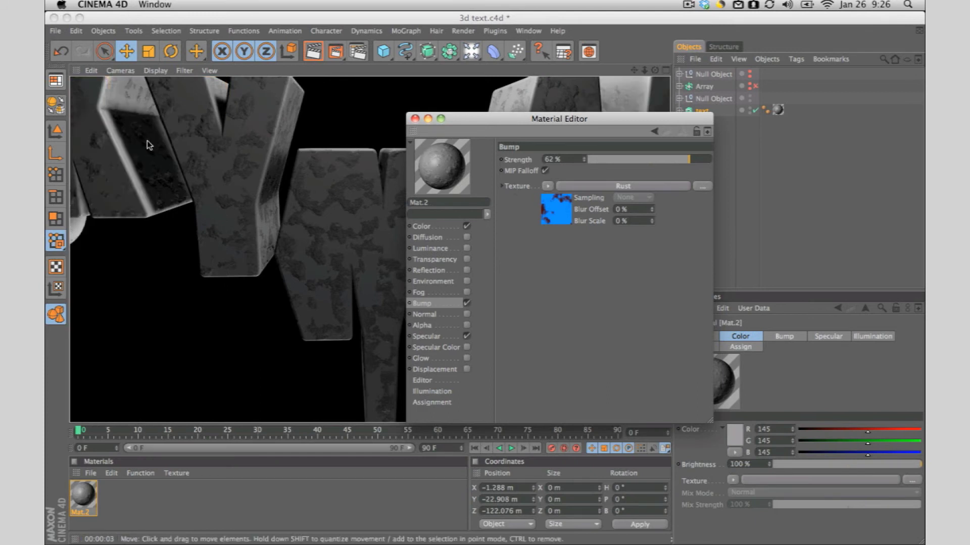
Step: Set the Rust amount of the bump texture's shader to 80 % and render the close-up view
click(562, 211)
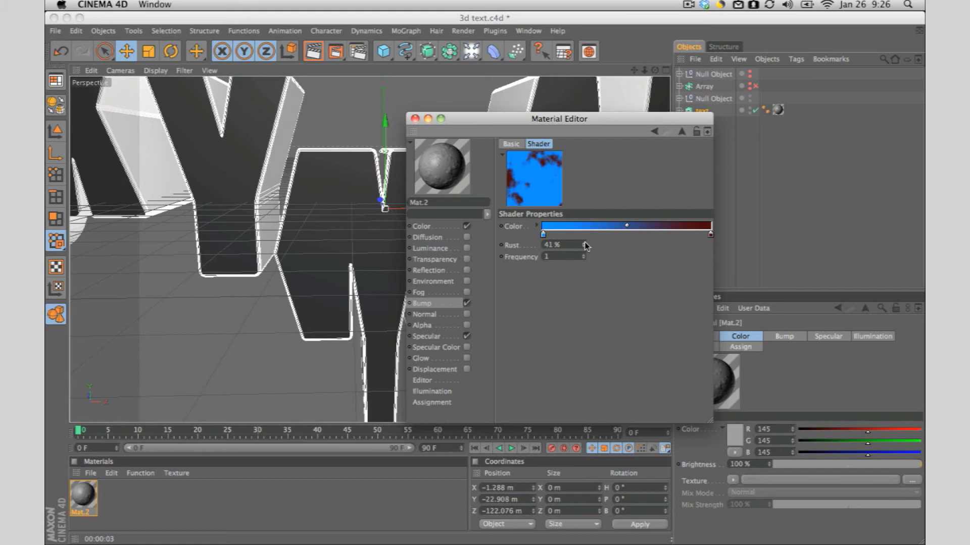
mouse_move(585, 243)
mouse_down()
mouse_move(584, 232)
mouse_move(585, 242)
mouse_up()
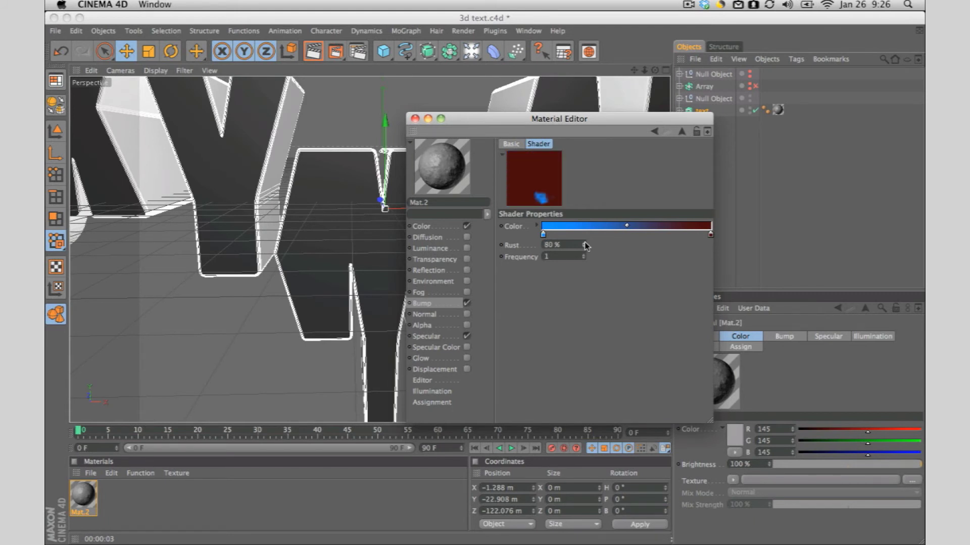
key(super+r)
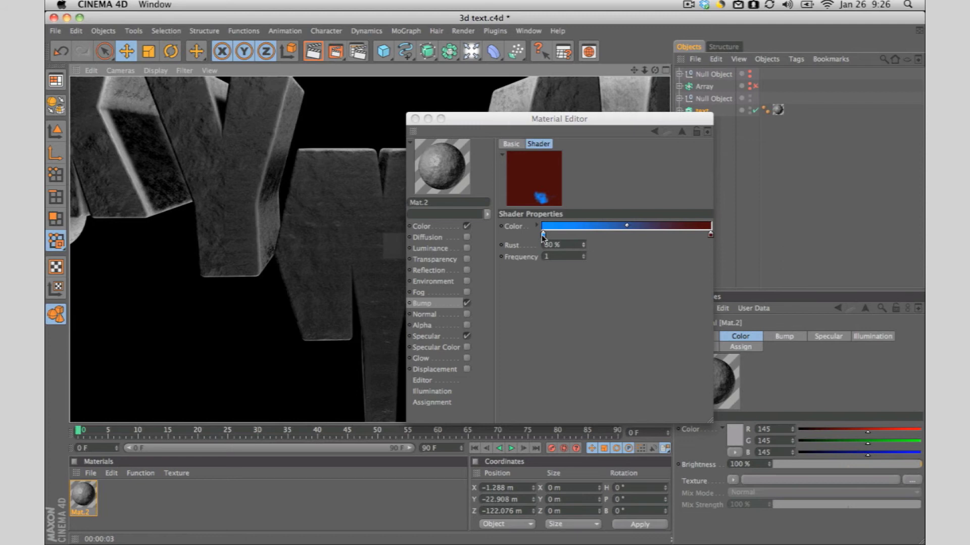
Step: Load the Rust surface shader as the material's Color texture and render the view
click(424, 229)
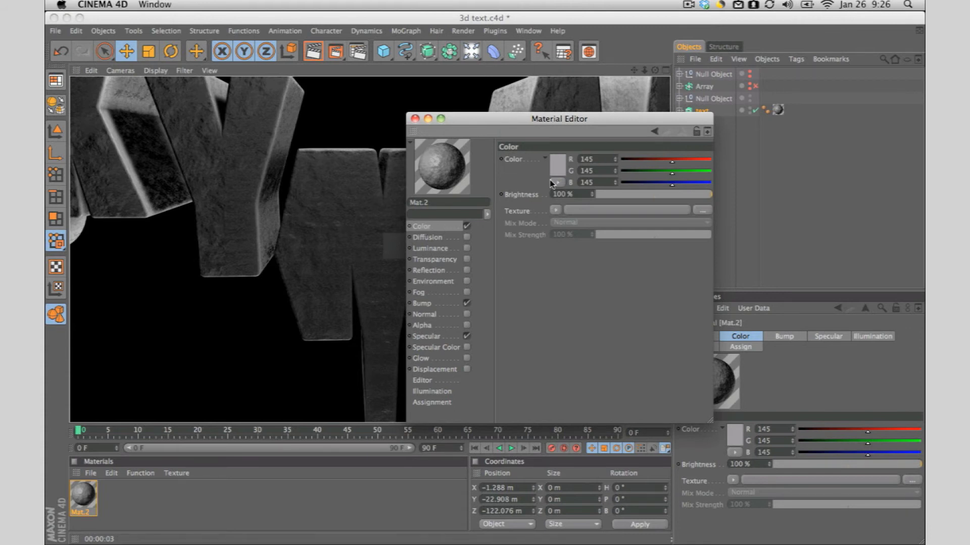
click(555, 211)
mouse_move(567, 457)
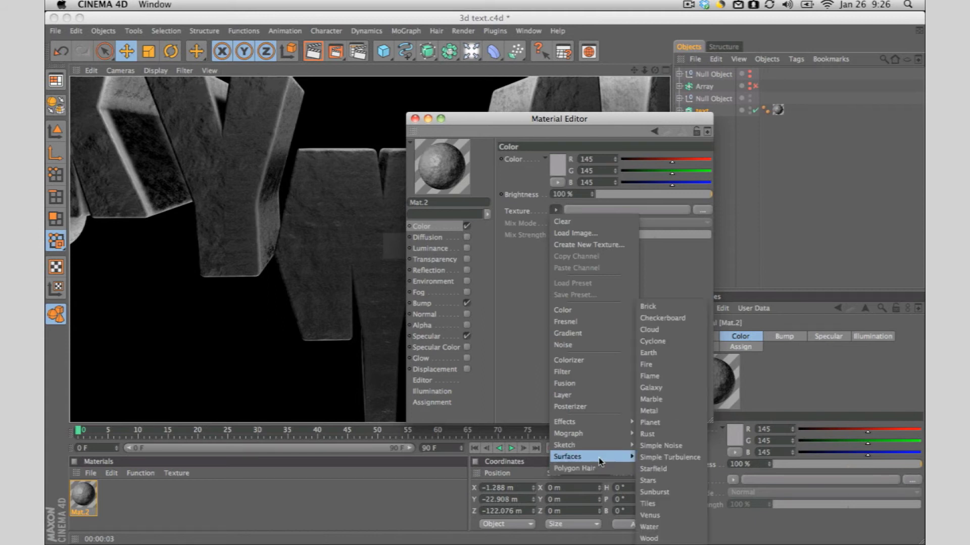
click(649, 434)
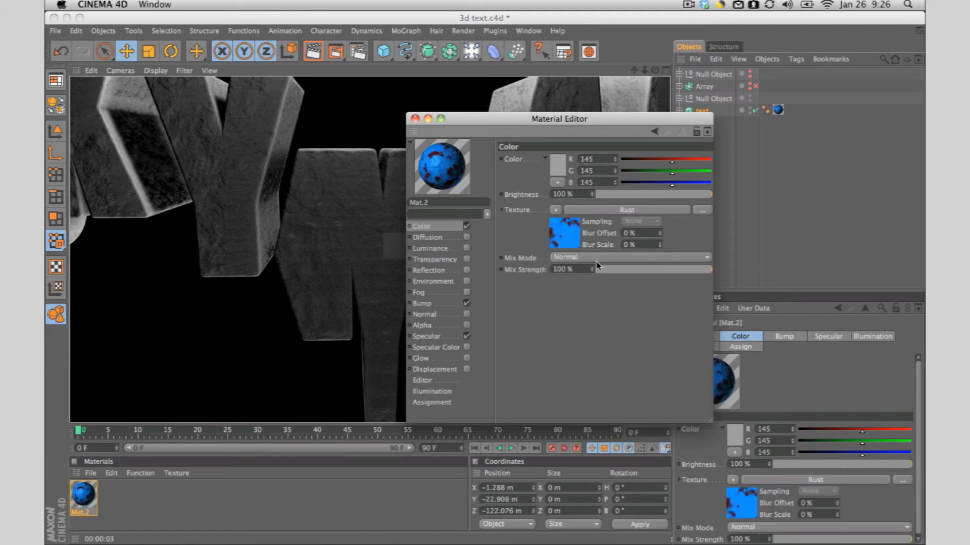
click(331, 197)
key(super+r)
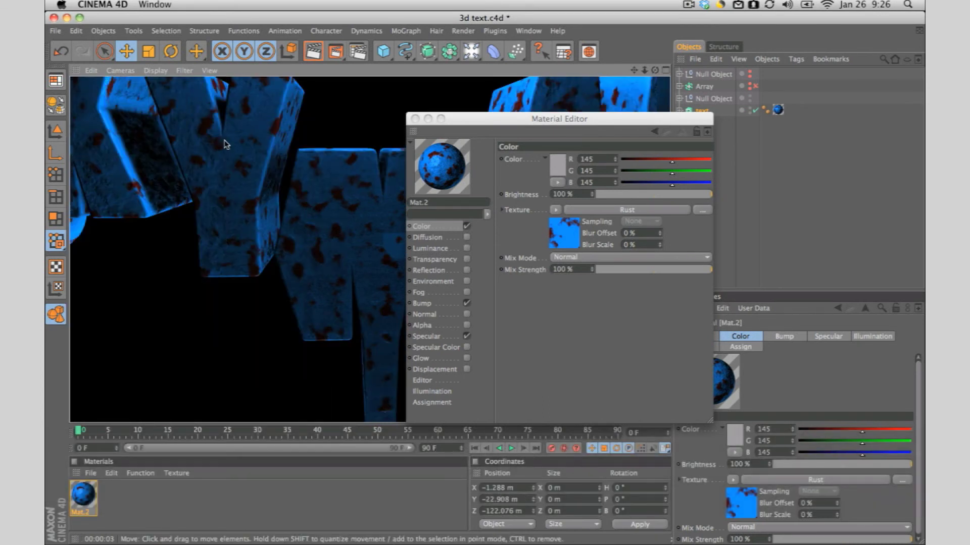
Step: Recolor the first gradient knot of the Color channel's Rust shader to light blue, removing the stray extra knot
click(580, 244)
double_click(574, 233)
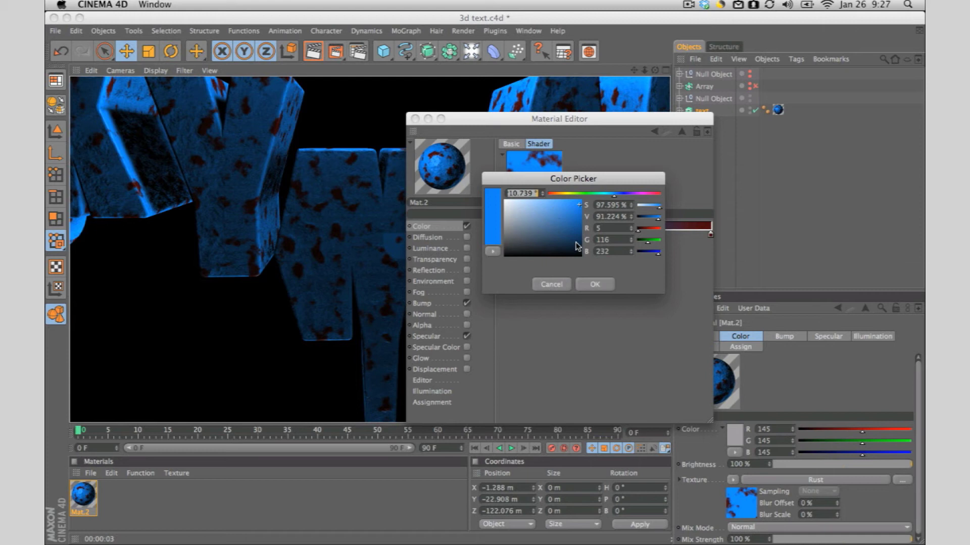
click(562, 285)
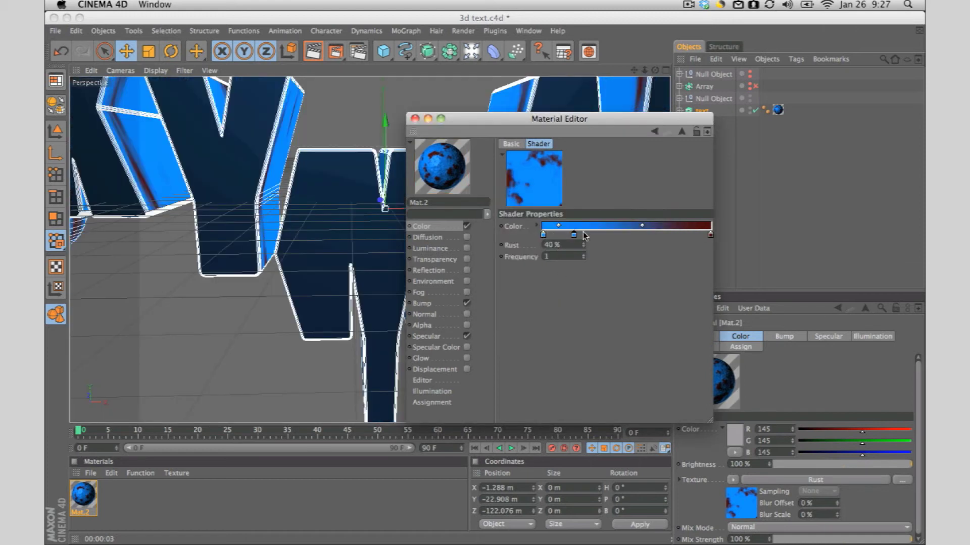
click(576, 234)
double_click(543, 235)
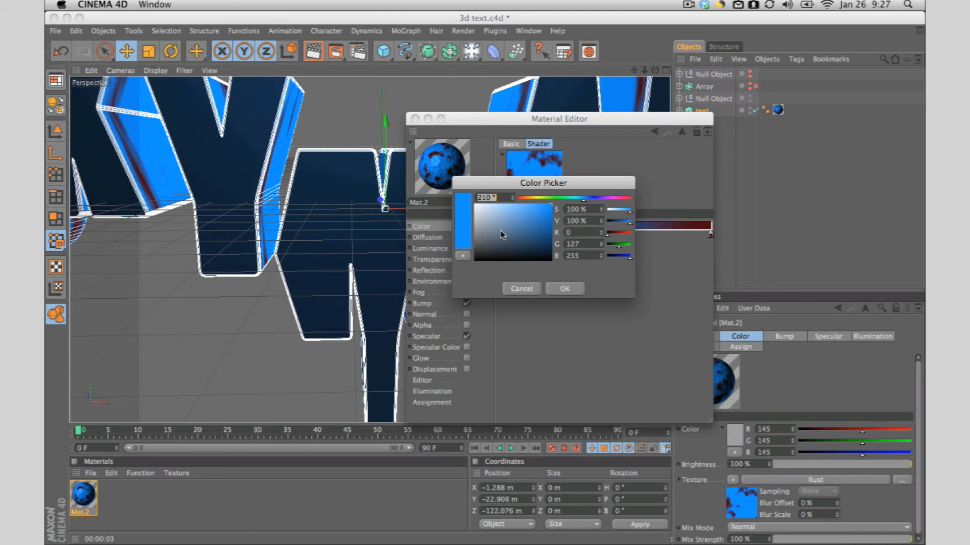
click(501, 231)
click(558, 289)
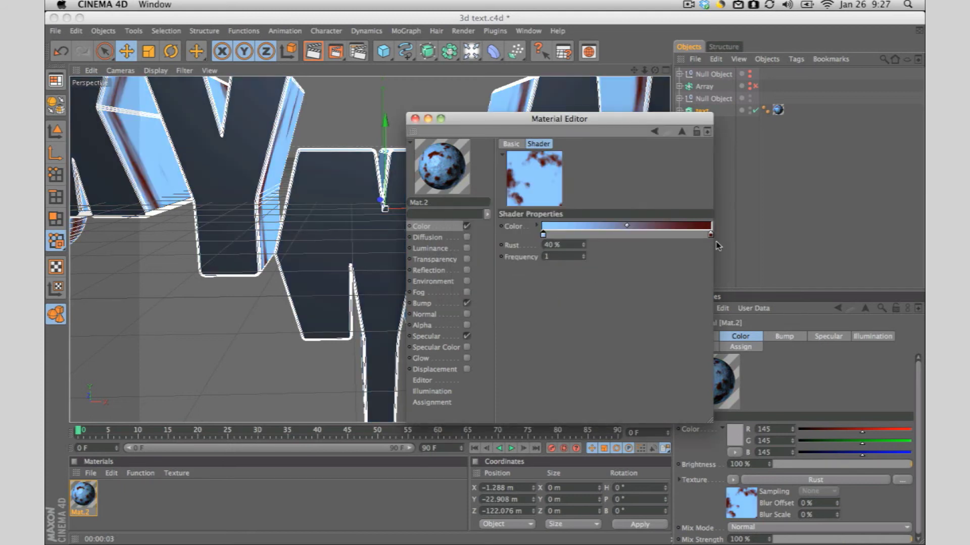
Step: Change the last gradient knot of the Color channel's Rust shader to white and render the view
double_click(712, 235)
click(686, 222)
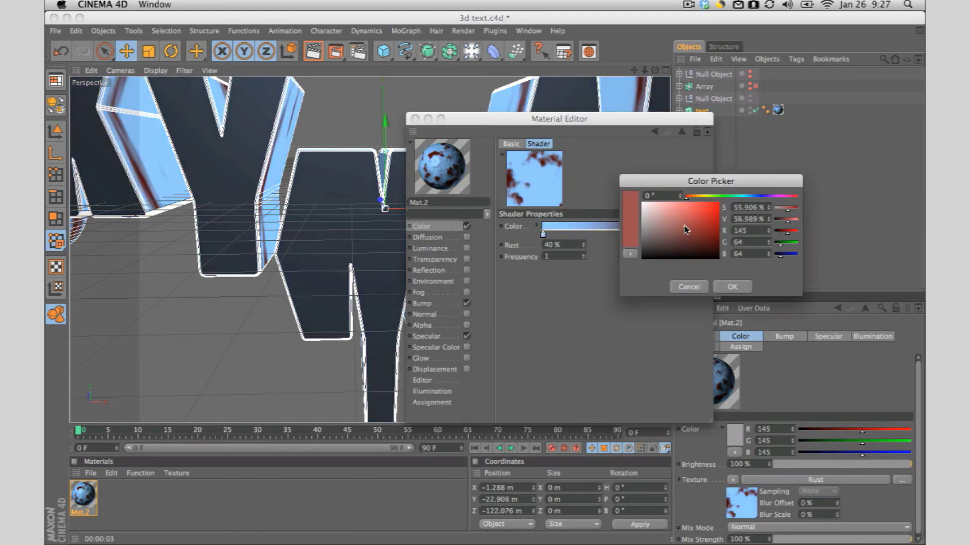
click(642, 203)
click(744, 292)
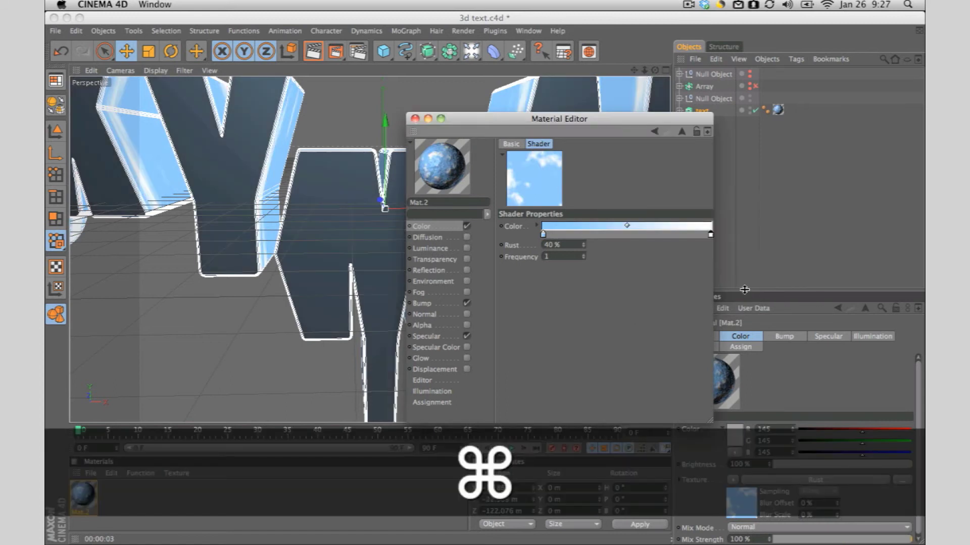
key(super+r)
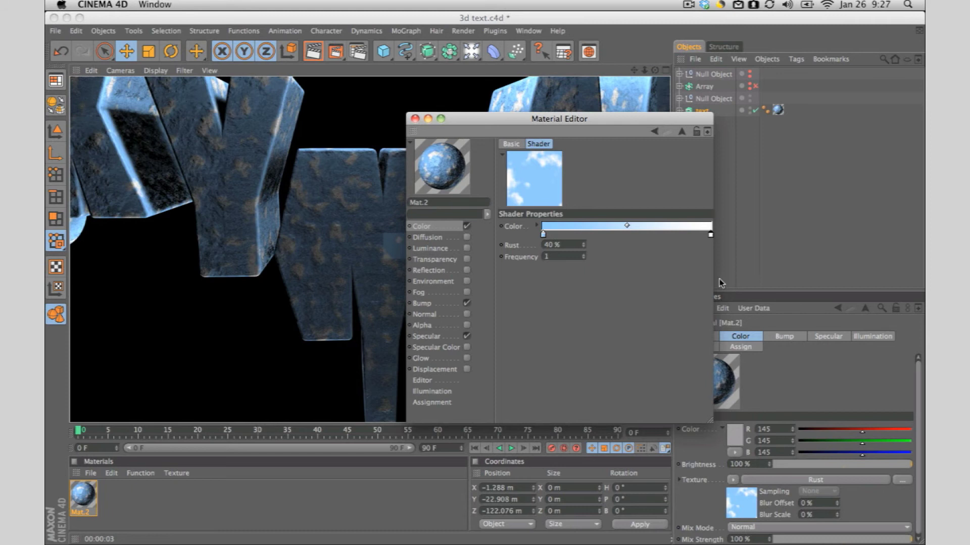
Step: Disable the material's Bump channel and look through its texture options without choosing one
click(465, 304)
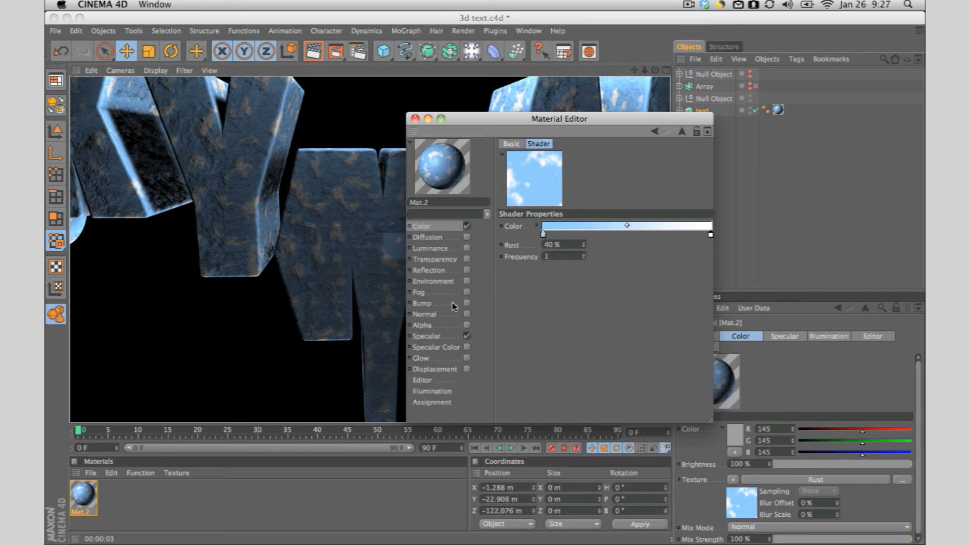
click(453, 302)
click(548, 186)
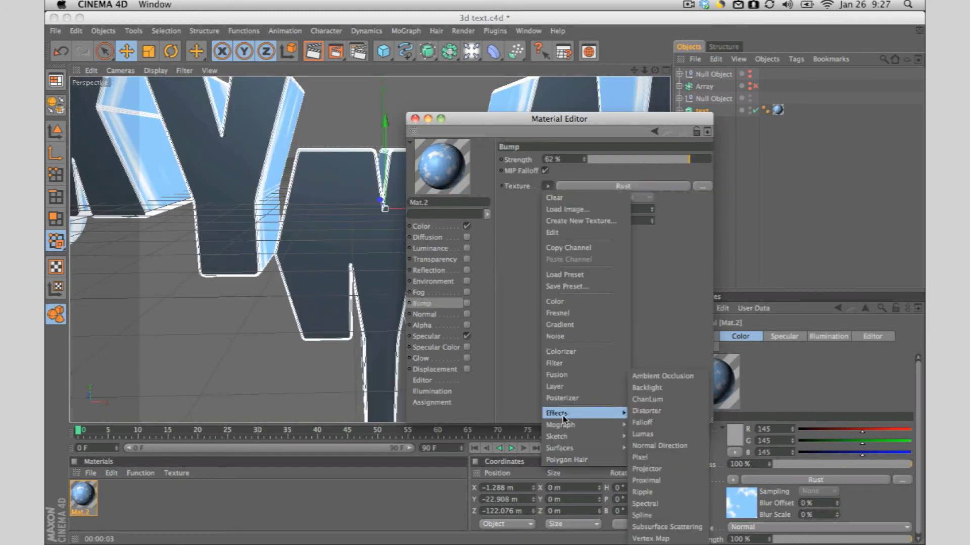
mouse_move(586, 448)
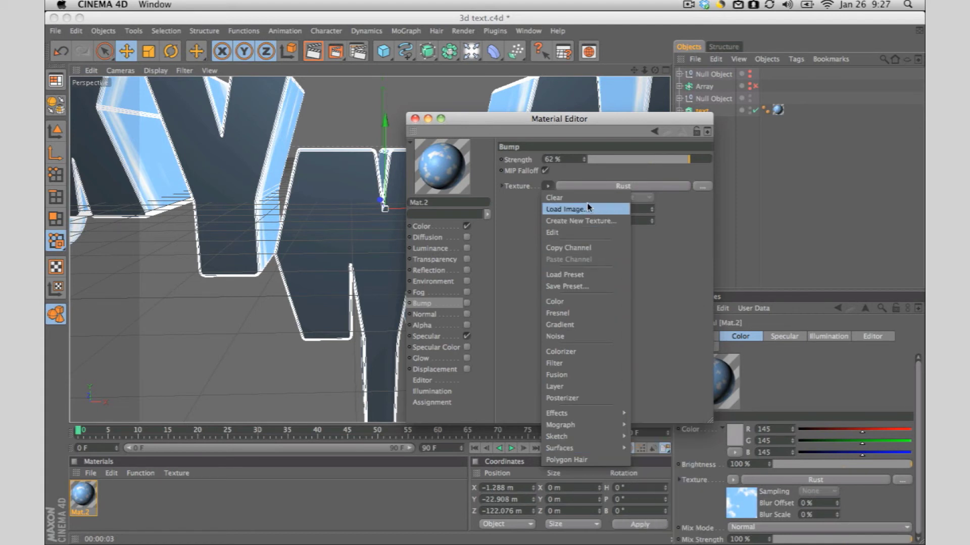
click(499, 250)
Step: Load Grunge_20.jpg from the tex folder in Movies as the material's Color texture, copying the image to the document location
click(424, 226)
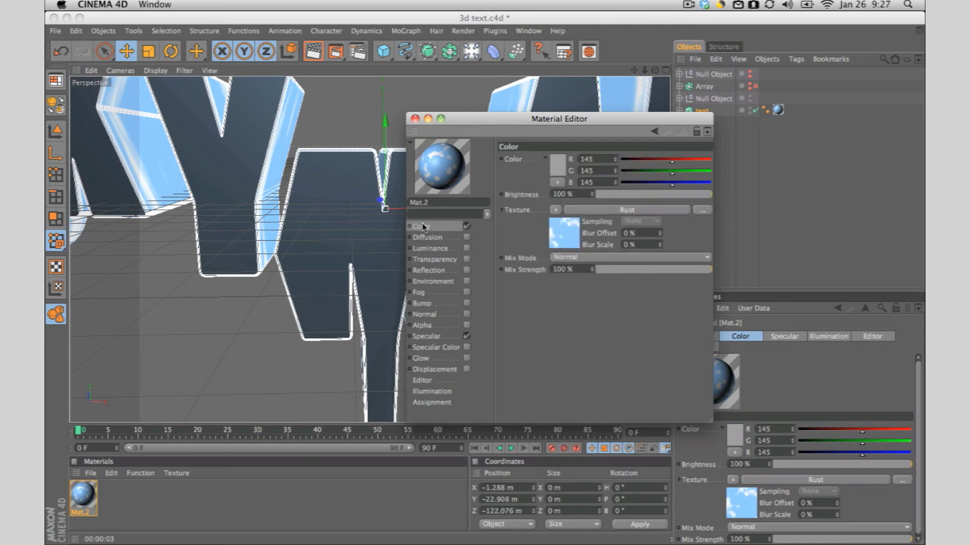
click(556, 209)
click(565, 233)
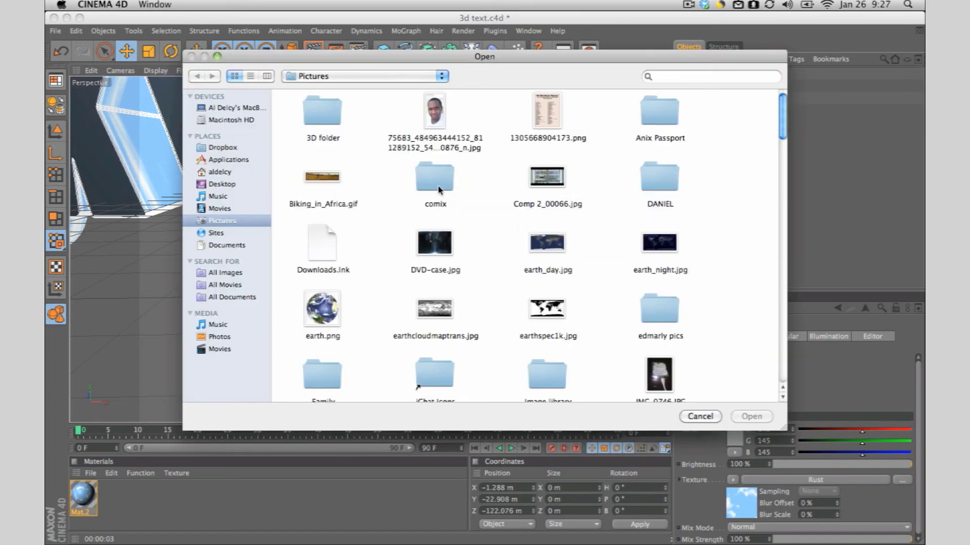
scroll(437, 186, down, 10)
click(221, 210)
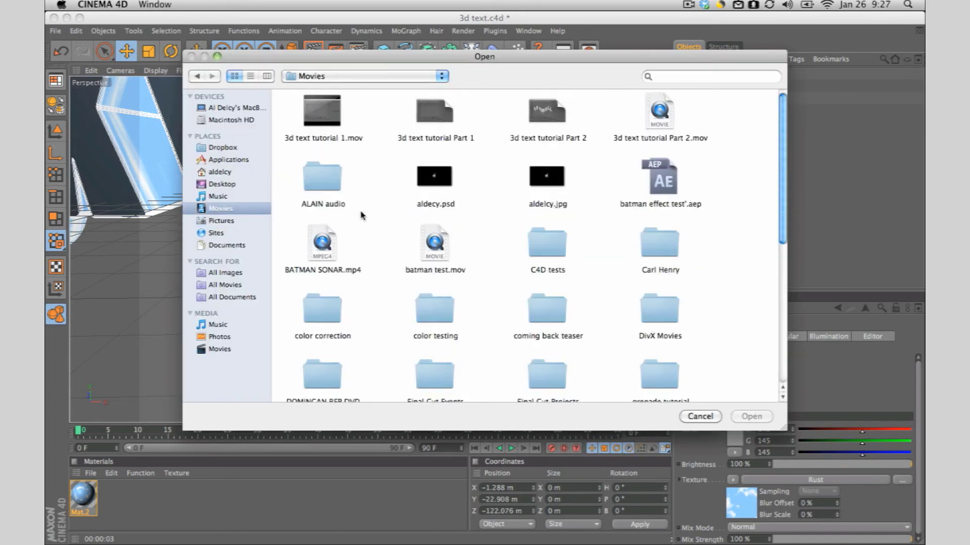
scroll(520, 226, down, 5)
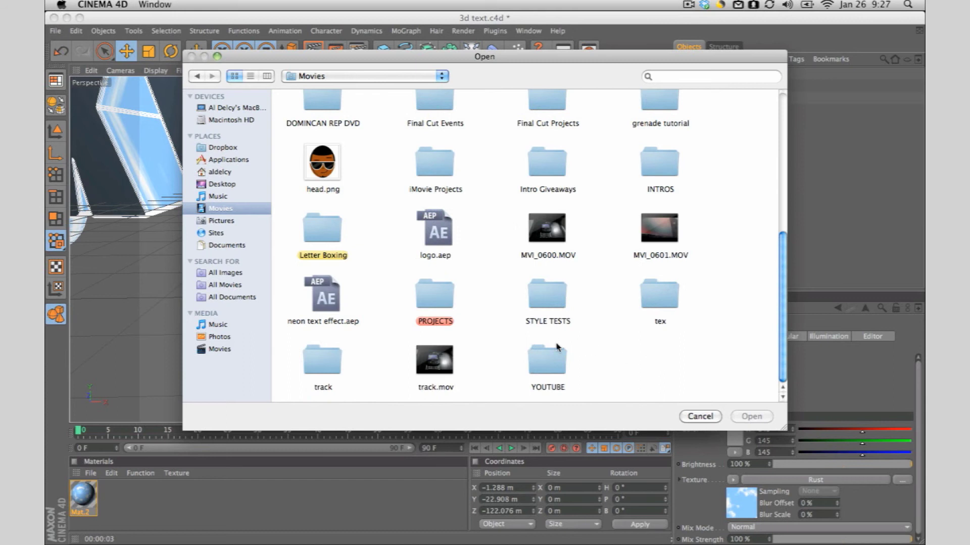
double_click(657, 302)
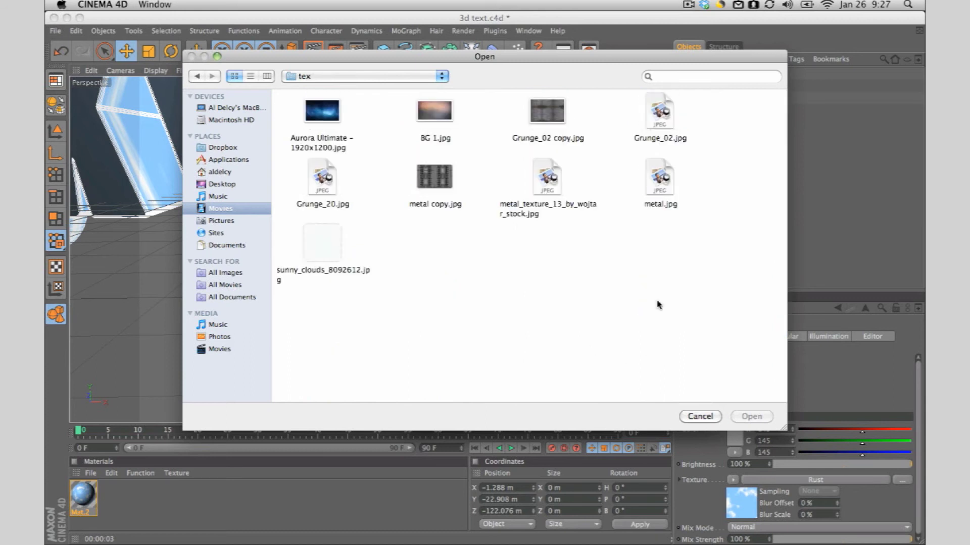
double_click(327, 174)
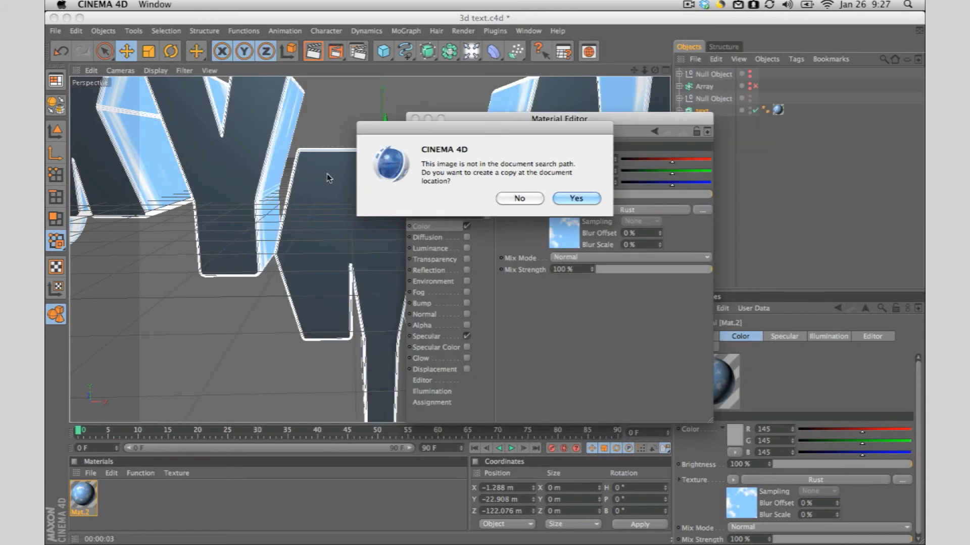
click(576, 199)
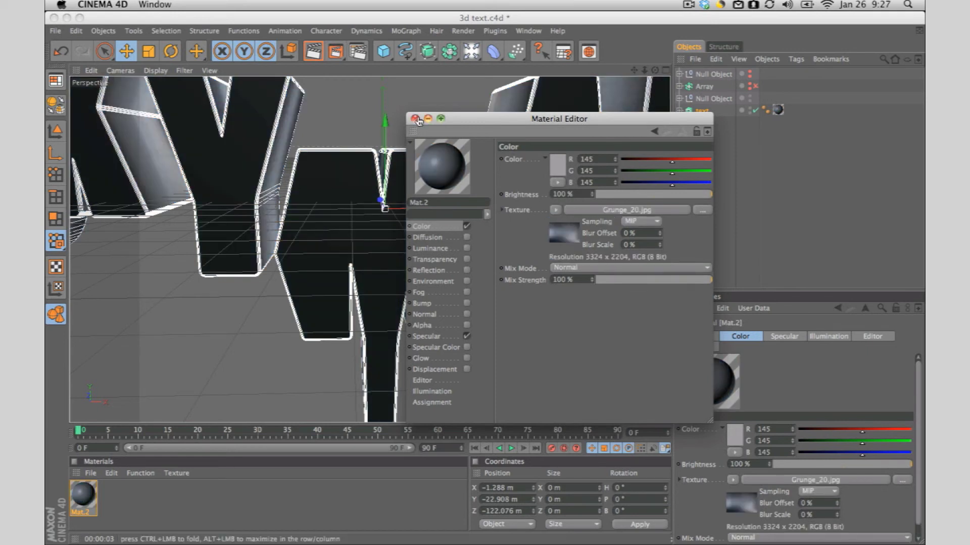
Step: Render the grunge-textured letters in close-up and again from farther away
key(super+r)
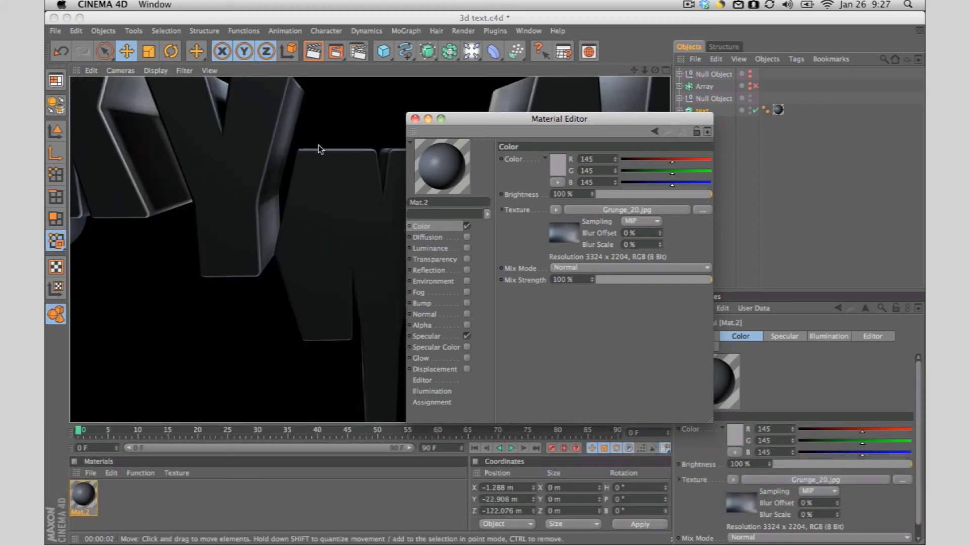
click(318, 145)
scroll(318, 145, down, 5)
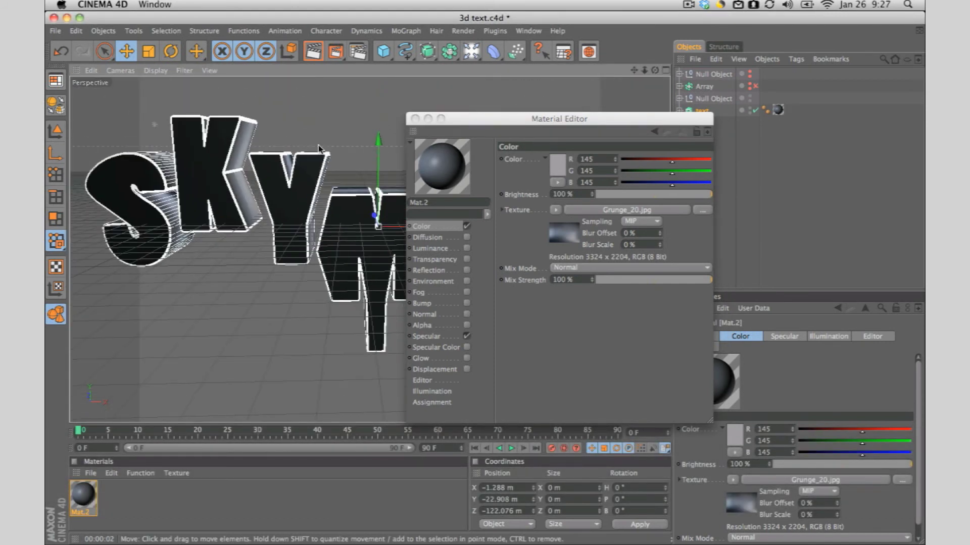
key(super+r)
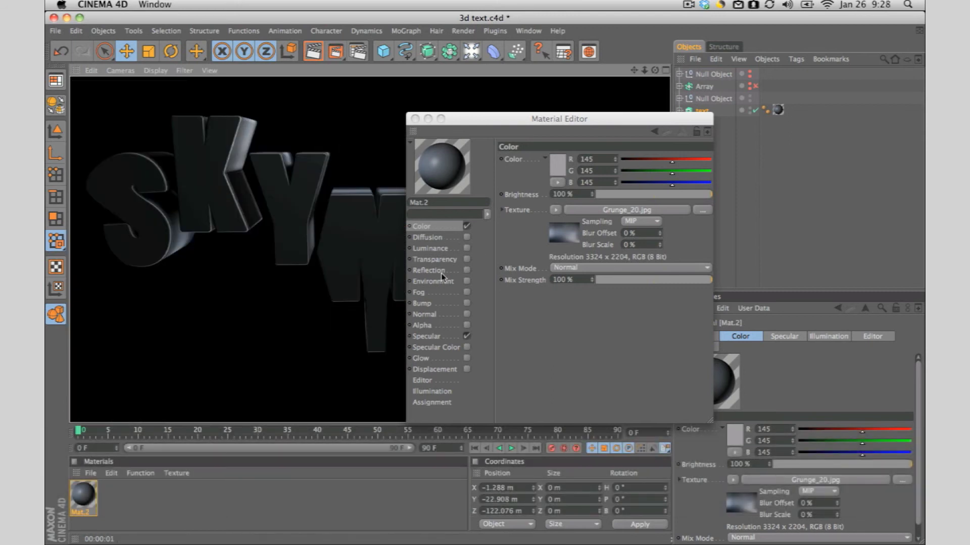
Step: Enable the material's Reflection channel at 9 % brightness, close the material editor and render the full text
click(467, 272)
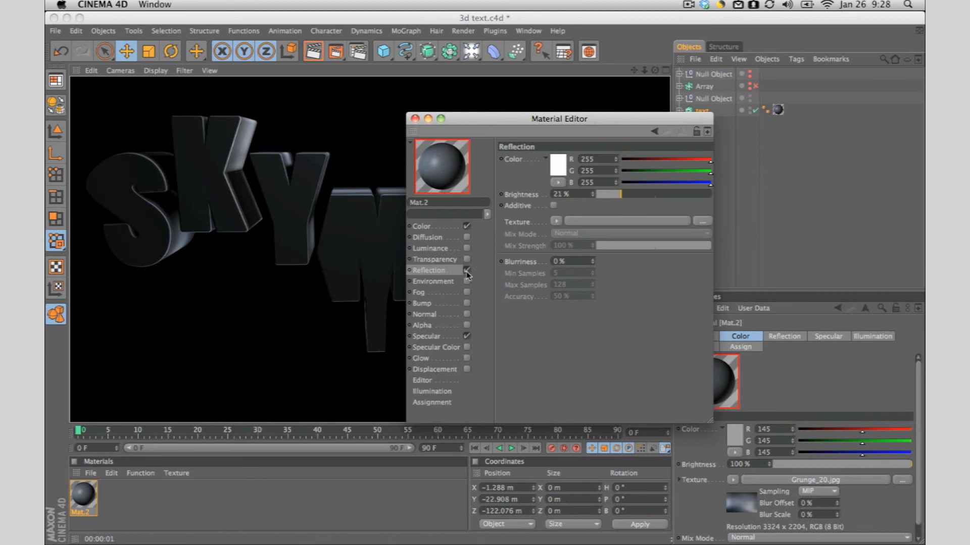
drag(621, 196, 607, 196)
key(super+r)
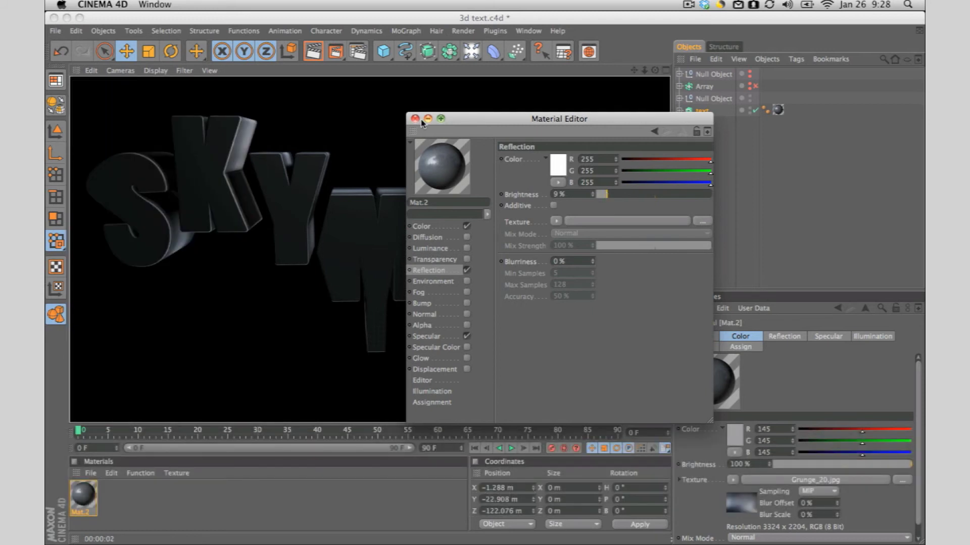
click(416, 119)
click(510, 248)
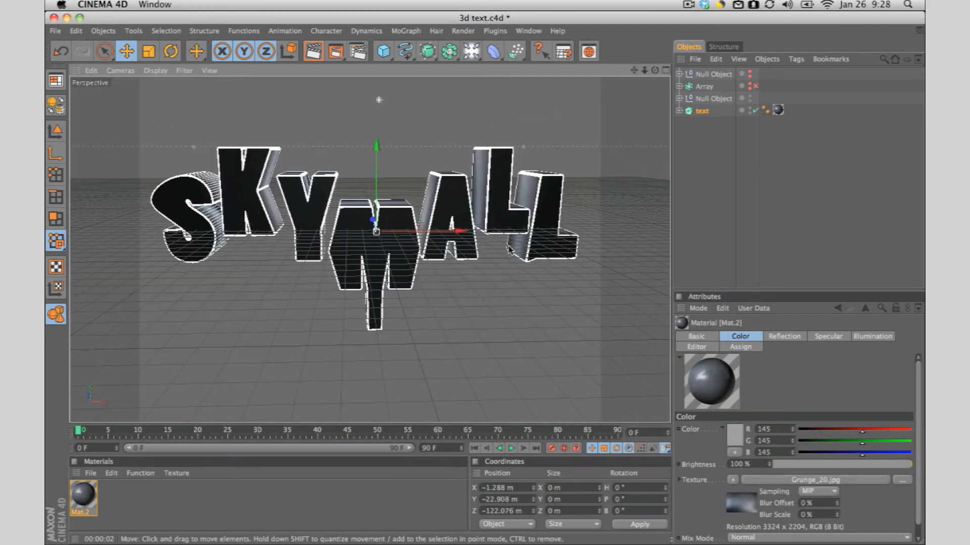
key(super+r)
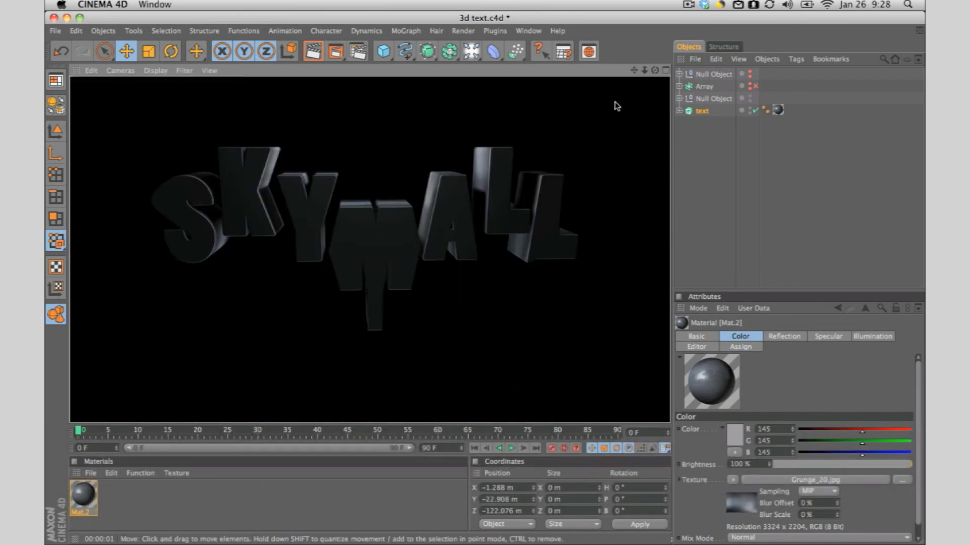
Step: Duplicate the front top light and move the copy forward along Z by about 234 m, to about -566 m
click(679, 99)
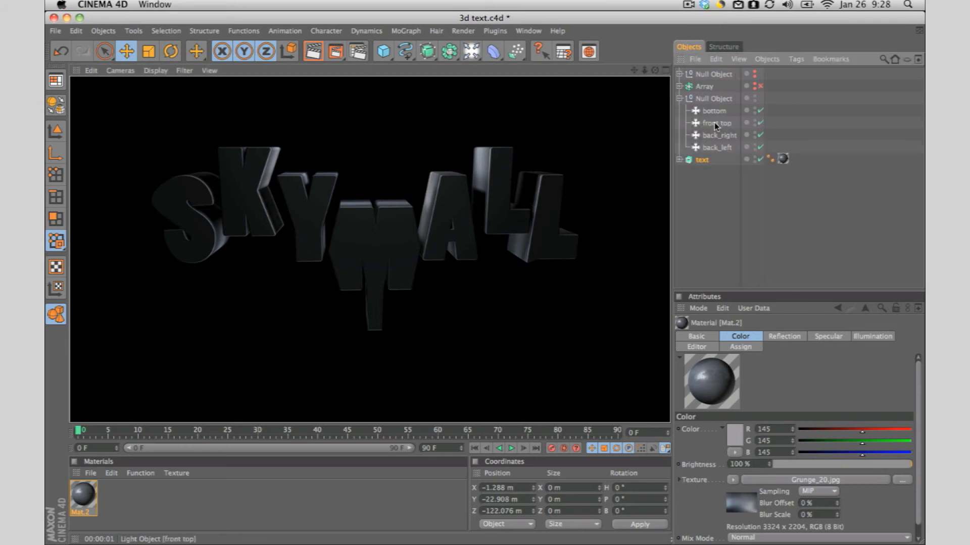
click(714, 122)
key(super+c)
key(super+v)
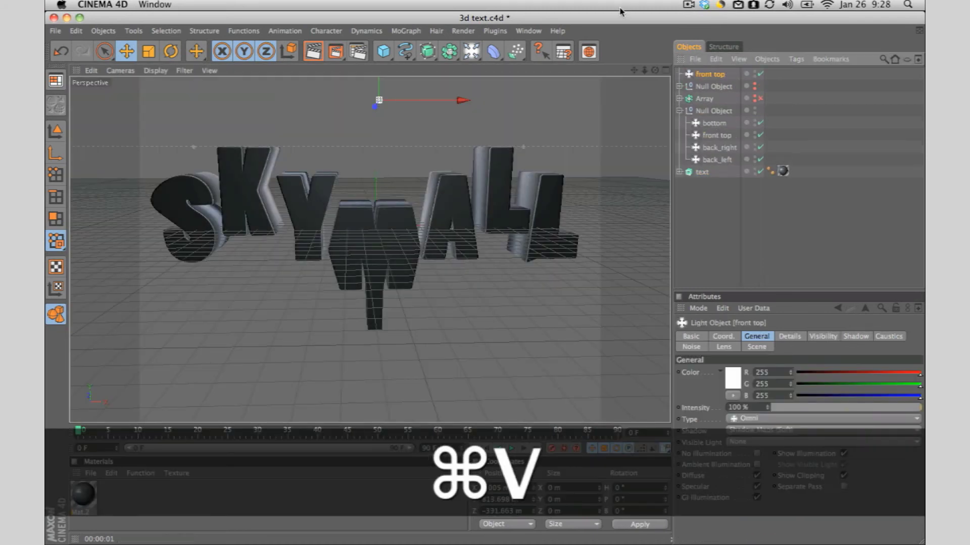
key(F5)
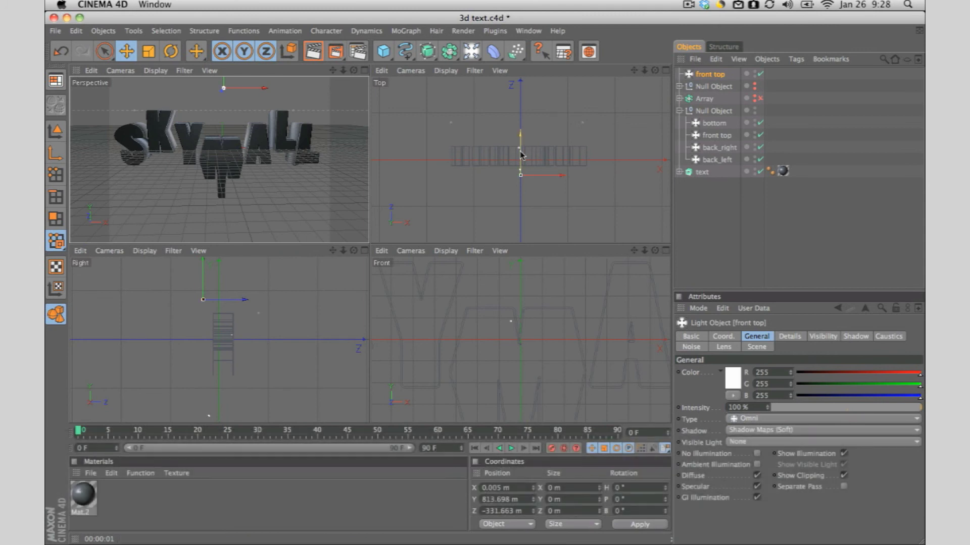
drag(521, 155, 520, 167)
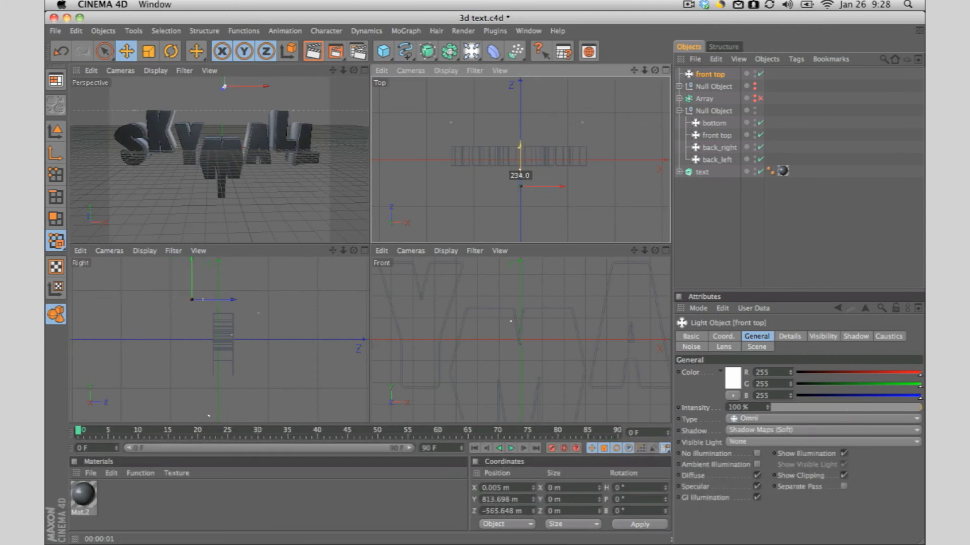
Step: Lower the copied front light to about Y 67 m and Z -501 m, and render the perspective view
drag(192, 280, 195, 317)
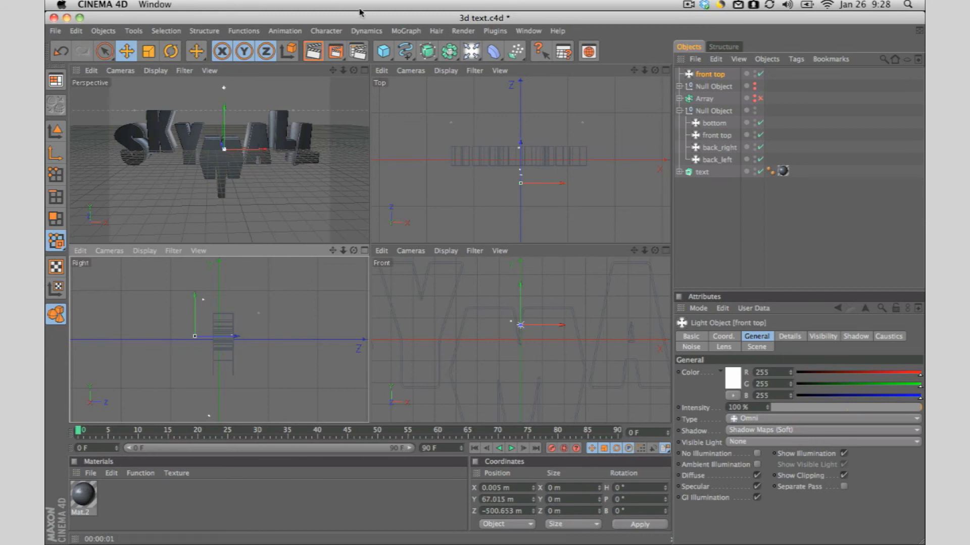
click(362, 70)
key(super+r)
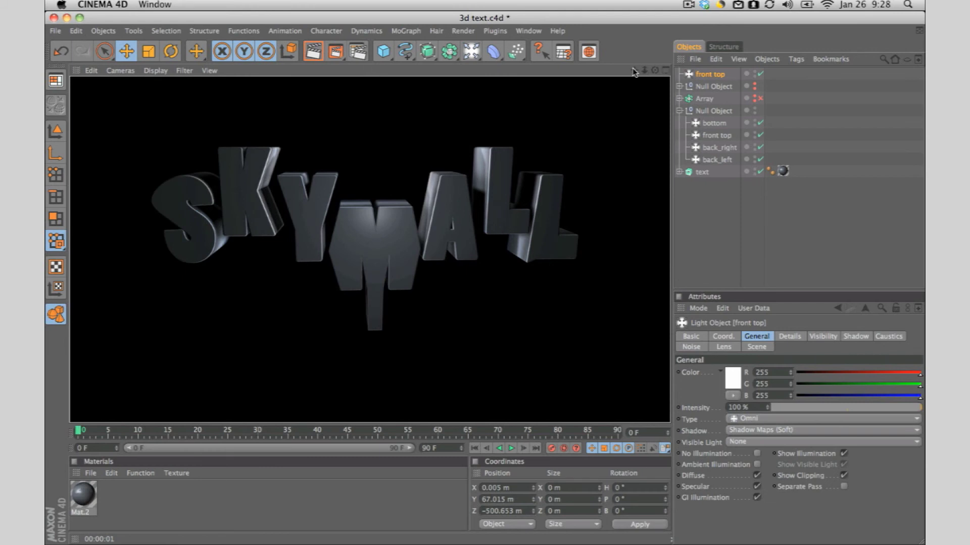
Step: Reframe the full text and render it again to examine the new front lighting
mouse_move(633, 71)
mouse_down()
mouse_move(633, 94)
mouse_move(661, 72)
mouse_move(668, 84)
mouse_move(633, 66)
mouse_up()
key(super+r)
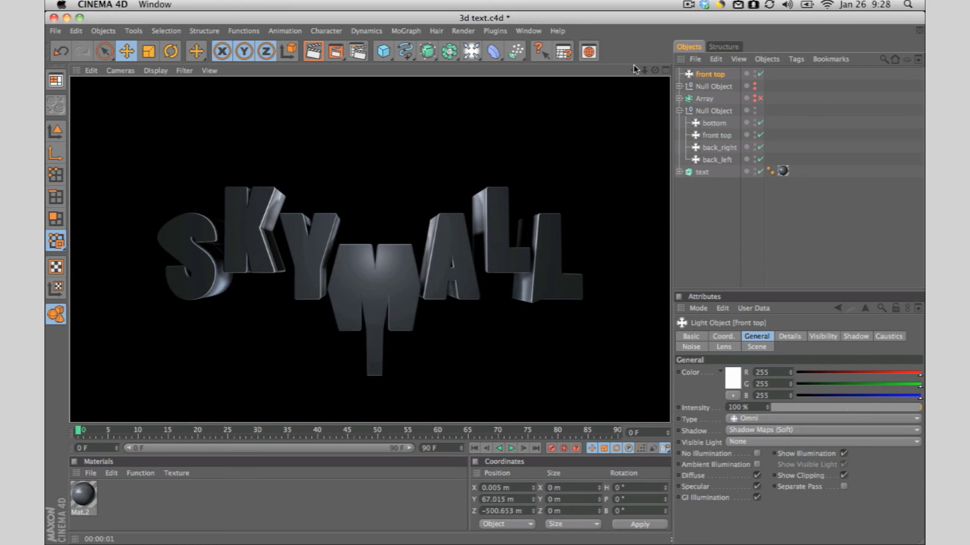
drag(635, 69, 637, 71)
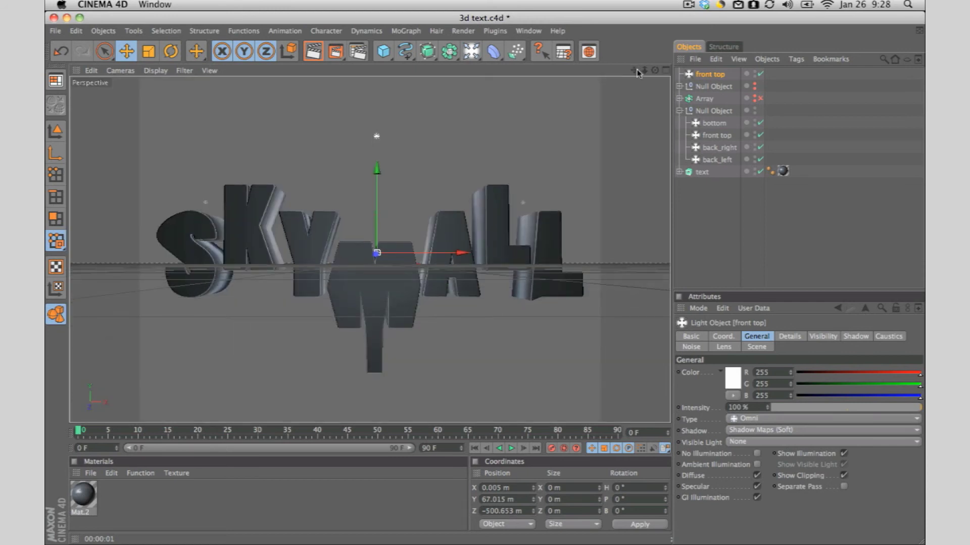
key(super+r)
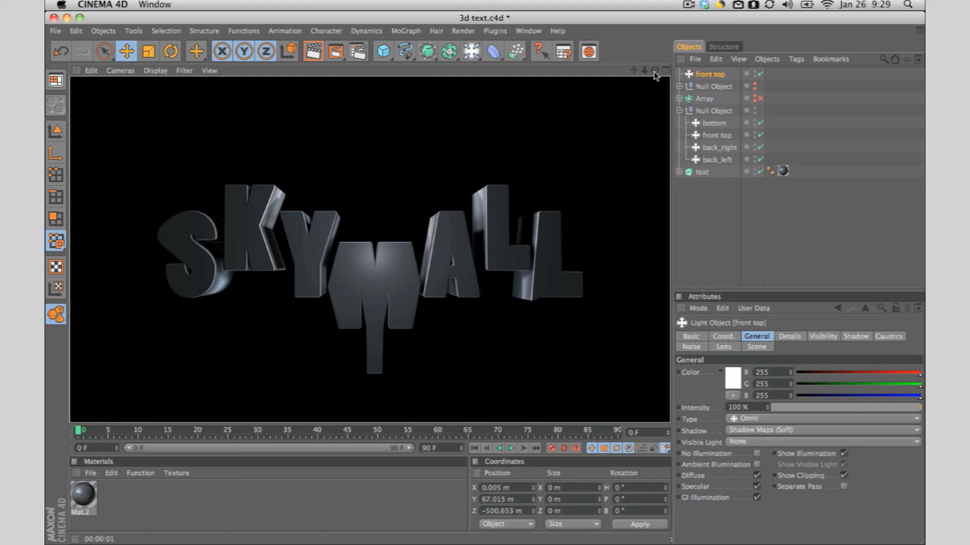
Step: Enable the Bump channel of Mat.2 with the Rust texture at 62 % strength and render the text
drag(654, 72, 653, 72)
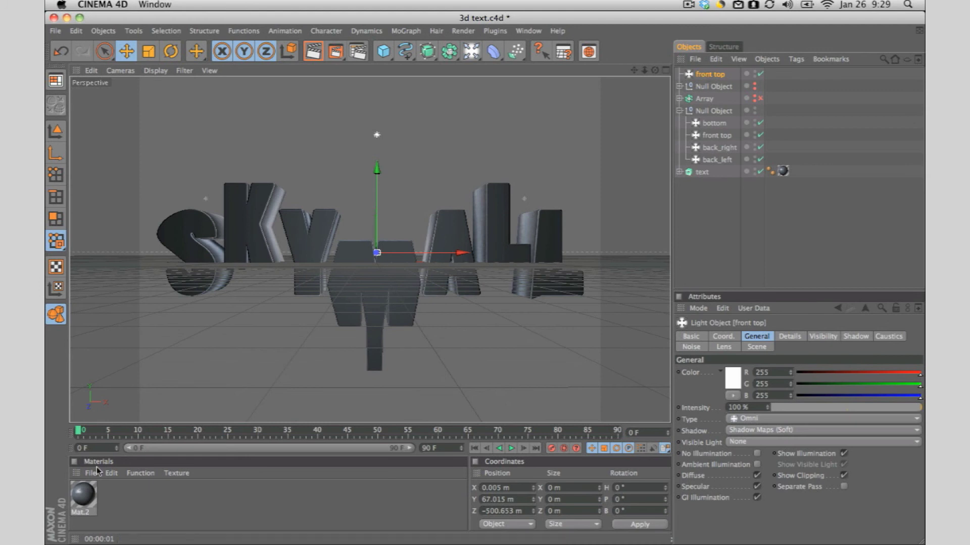
double_click(86, 493)
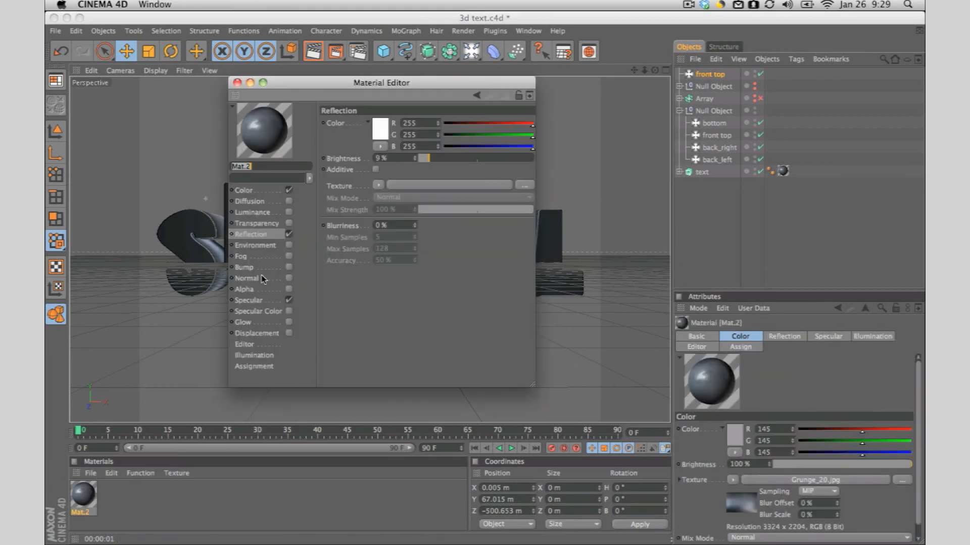
click(289, 268)
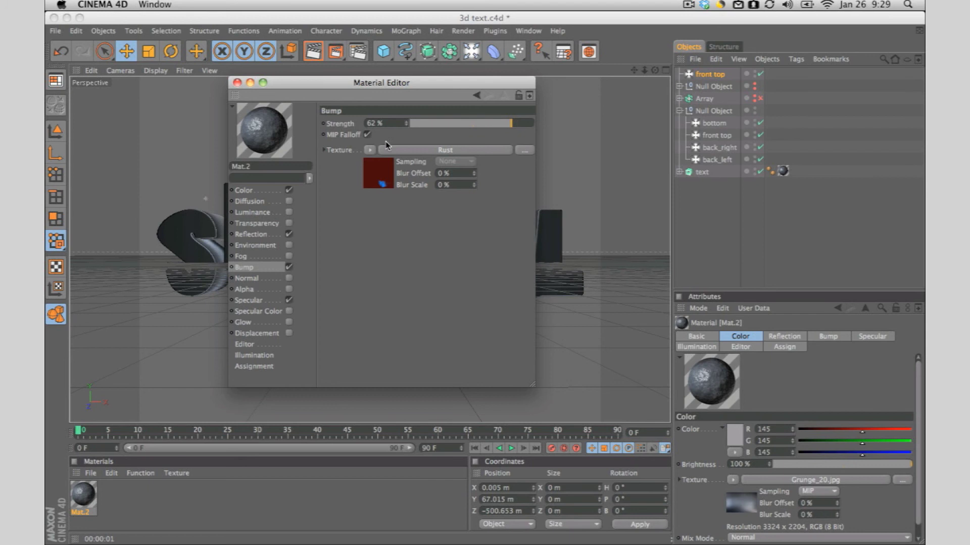
click(371, 151)
click(309, 96)
drag(297, 84, 530, 112)
key(super+r)
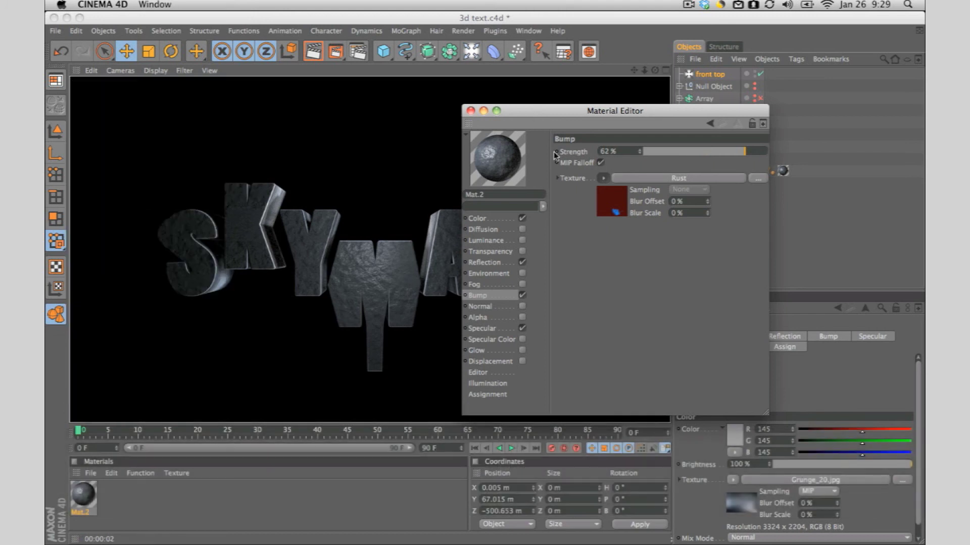
Step: Try the Earth surface shader as the bump texture and render the text
click(604, 178)
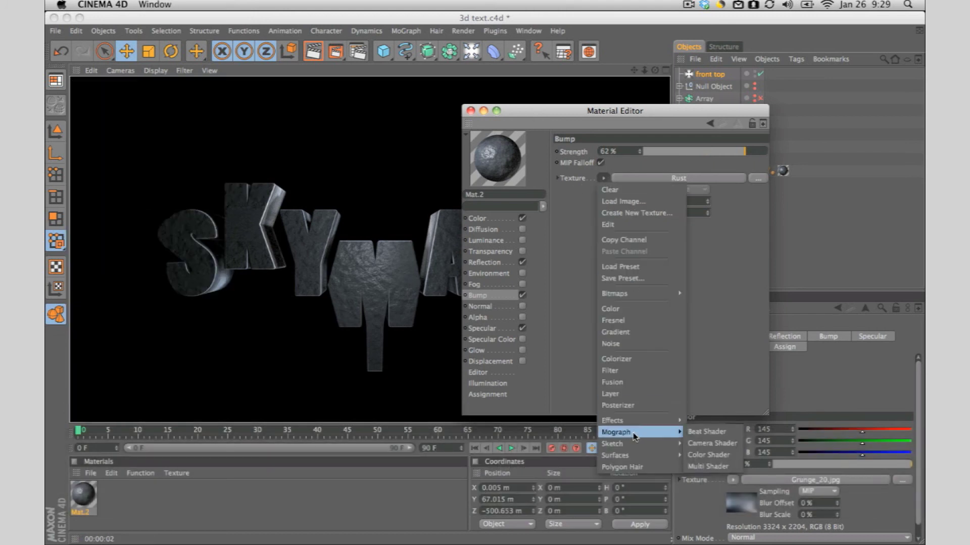
mouse_move(628, 457)
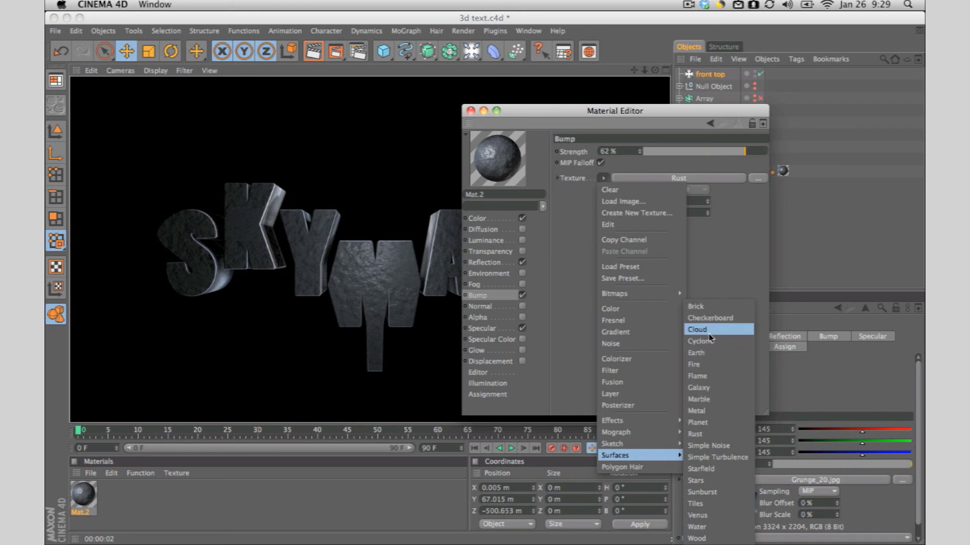
click(705, 352)
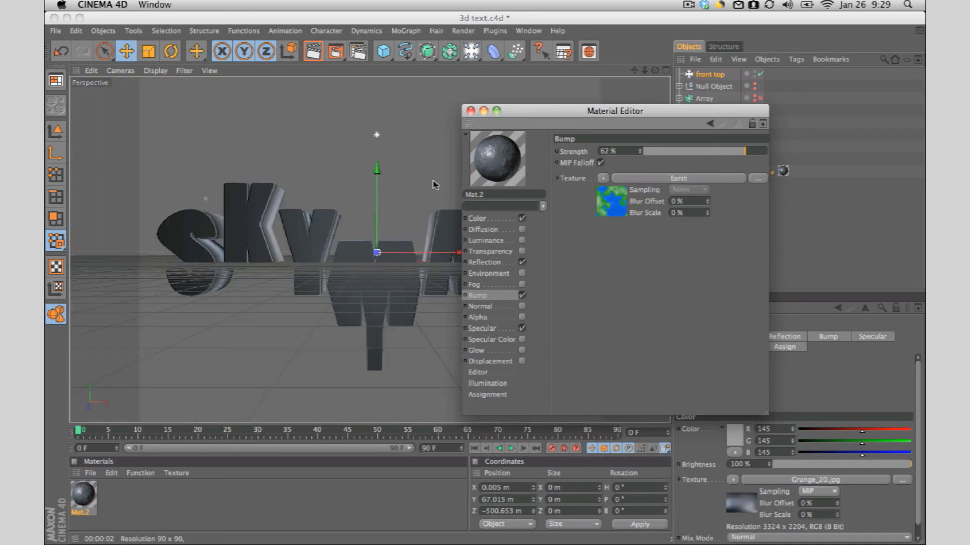
key(super+r)
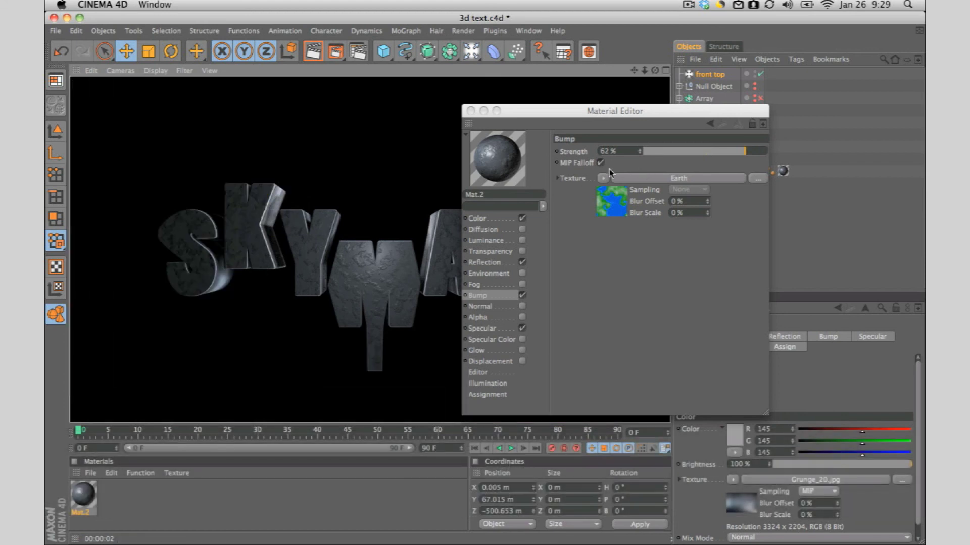
Step: Try the Tiles surface shader as the bump texture, render it in full and in close-up, and inspect its shader properties
click(603, 178)
mouse_move(663, 458)
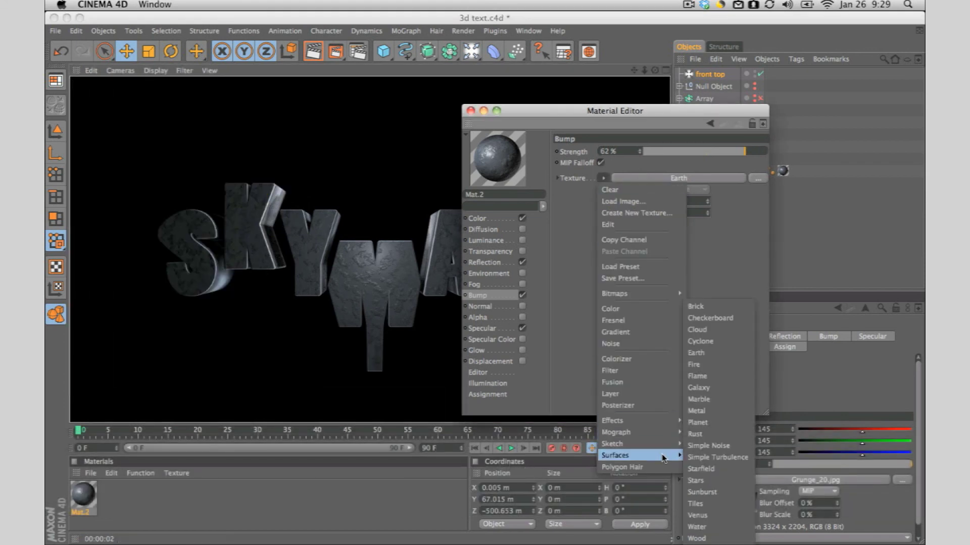
click(702, 501)
key(super+r)
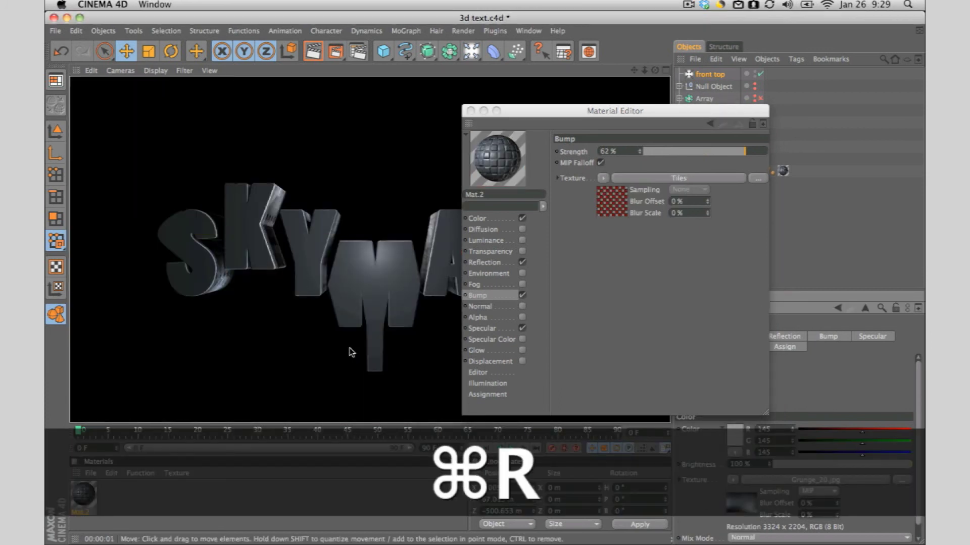
scroll(348, 347, up, 5)
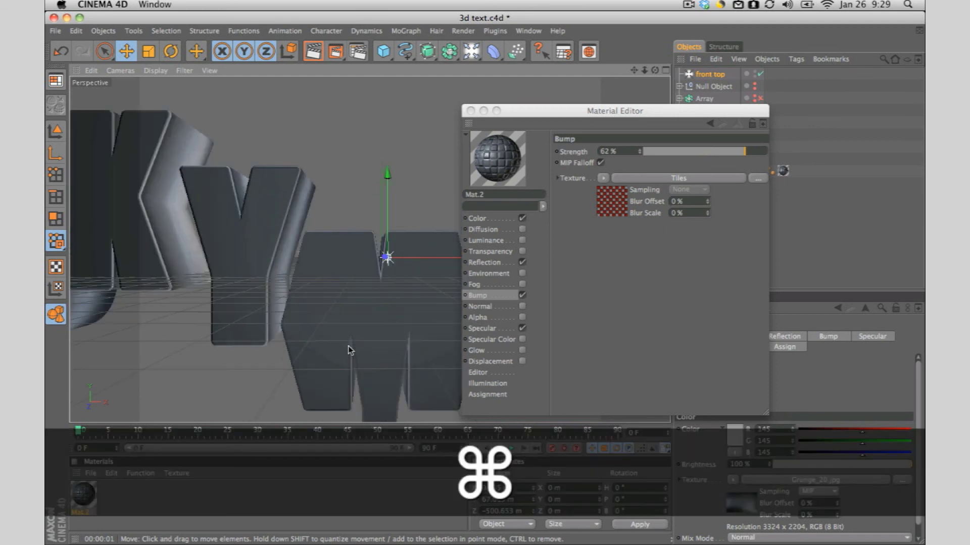
key(super+r)
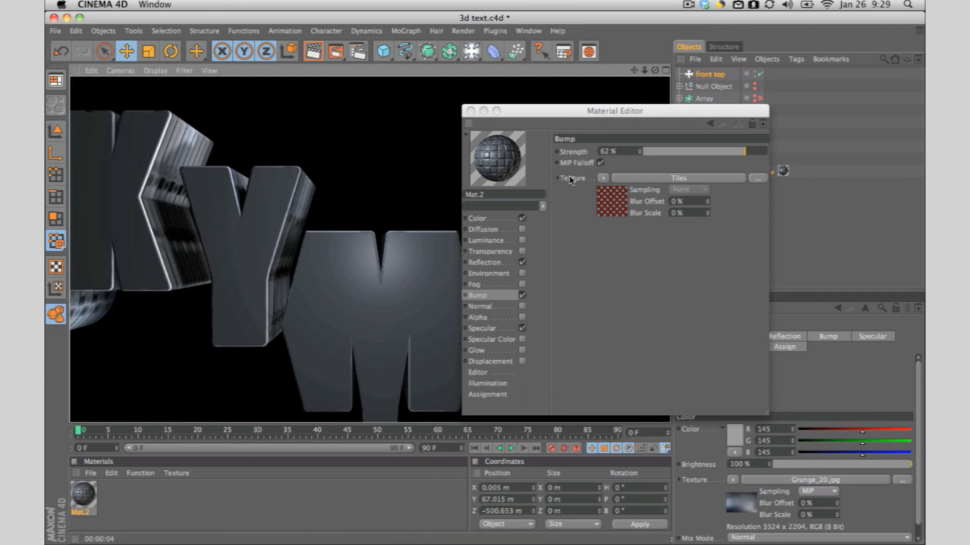
click(634, 179)
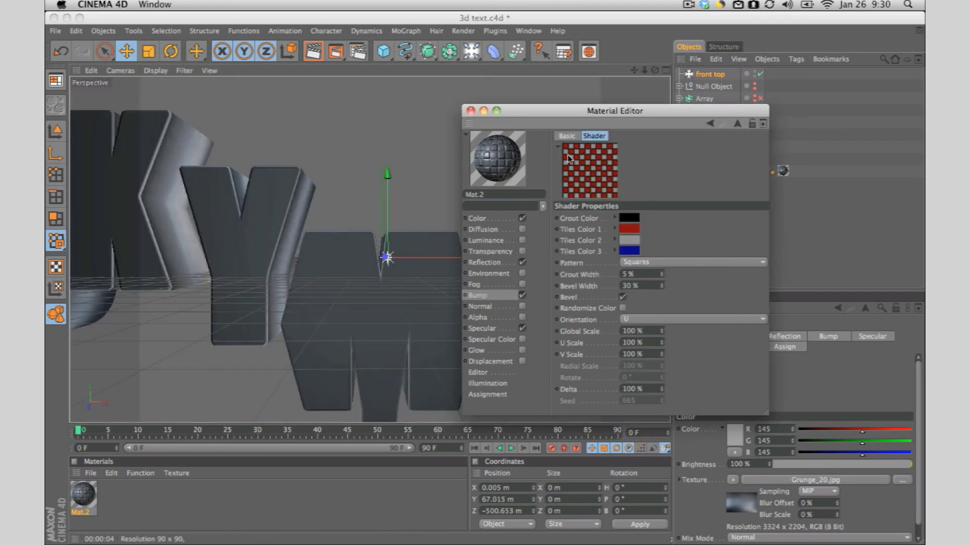
click(489, 297)
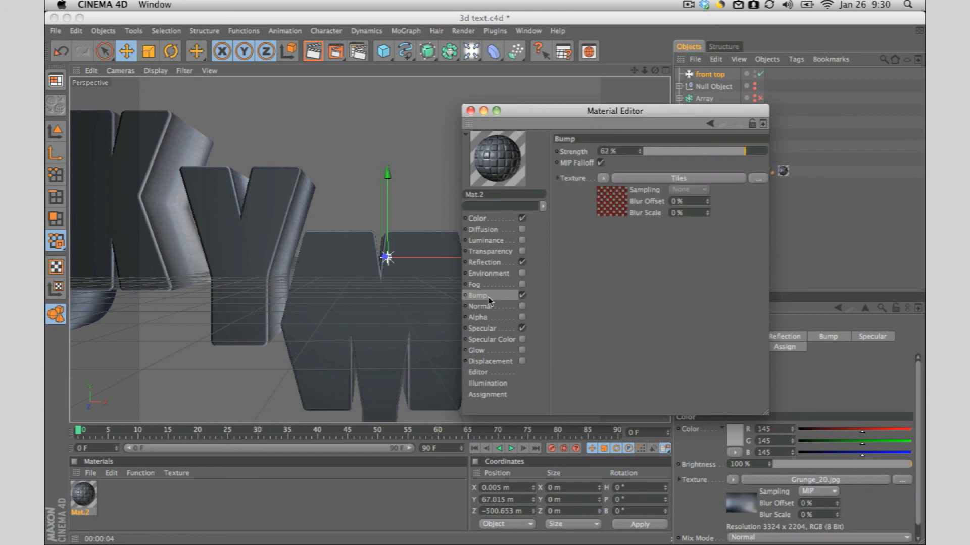
Step: Set the bump texture to the Brick surface shader and render the letters in close-up
click(603, 179)
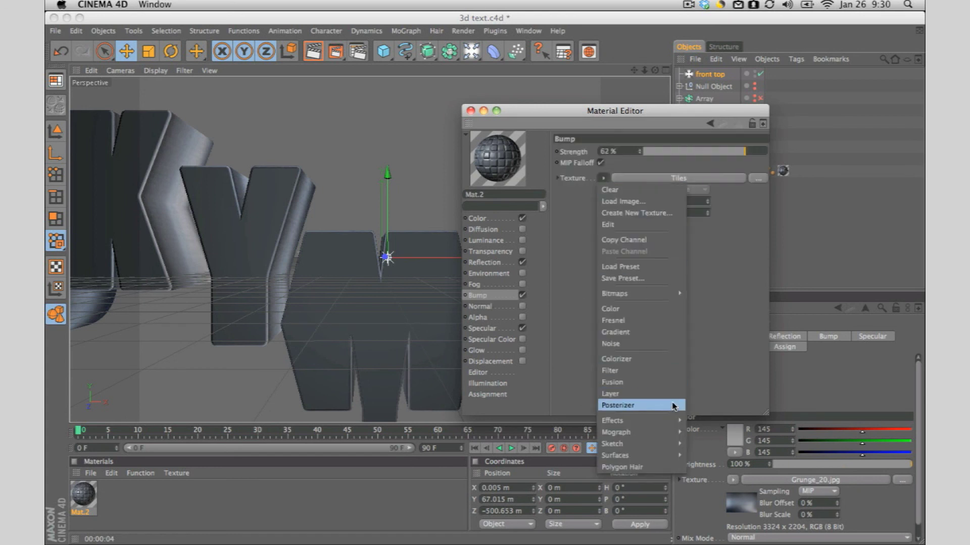
mouse_move(658, 447)
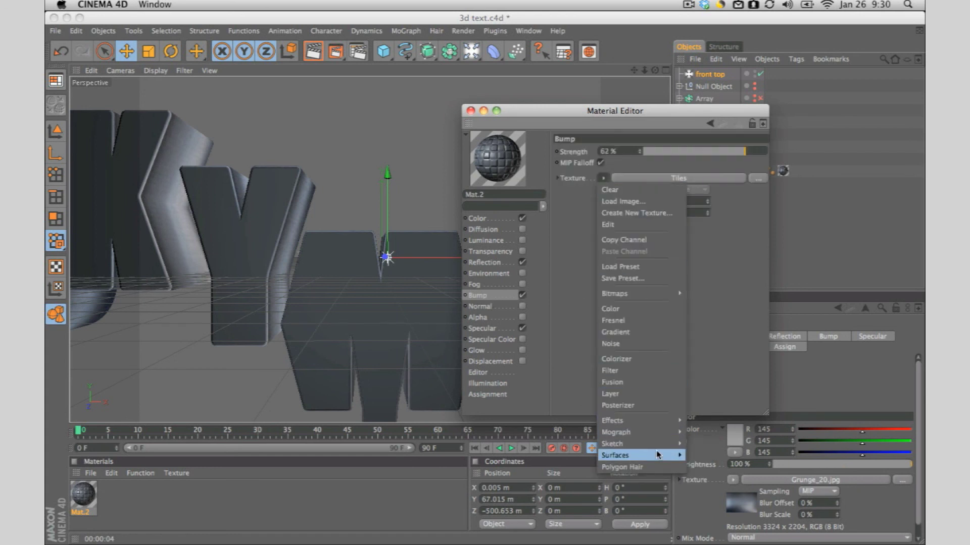
click(702, 307)
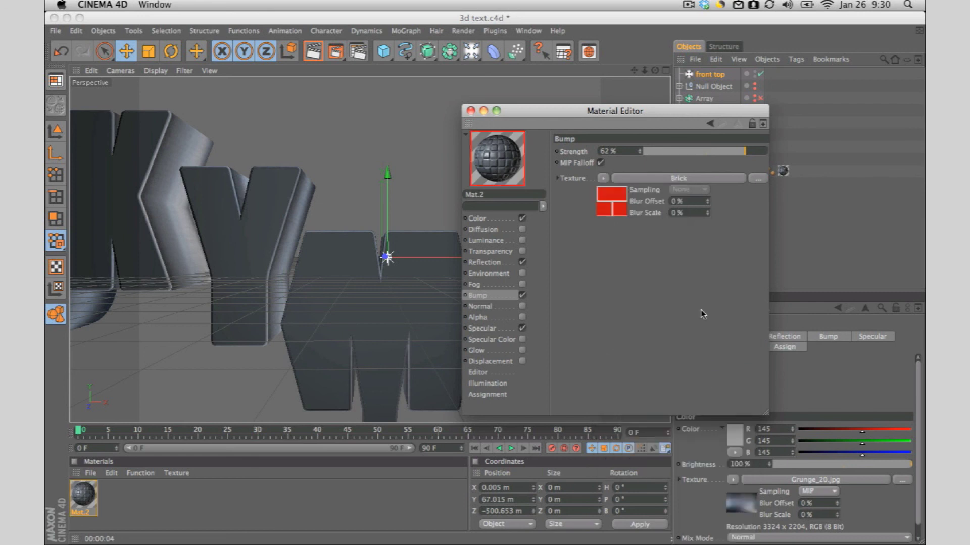
key(super+r)
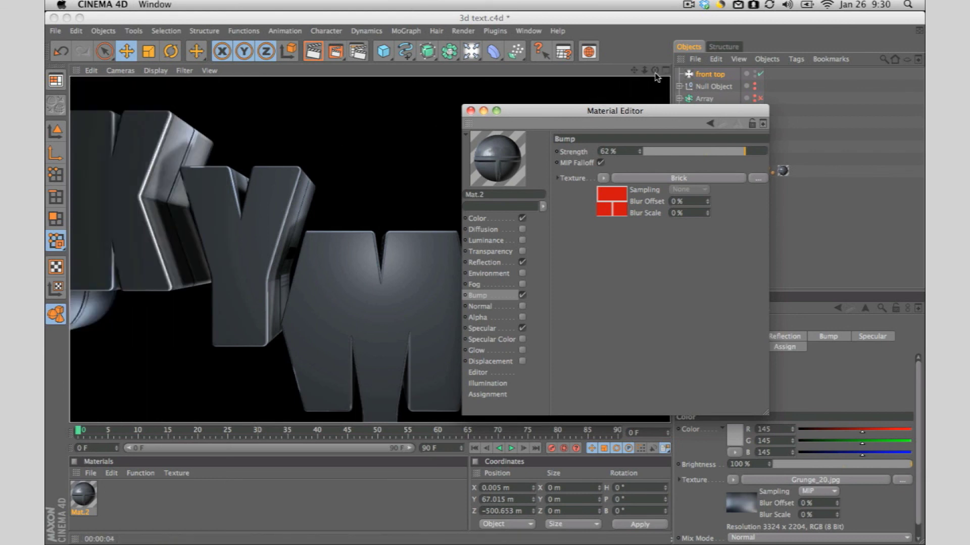
Step: Render the brick bump from an angled view and in close-up on the letters' extruded sides
mouse_move(655, 70)
mouse_down()
mouse_move(679, 75)
mouse_move(656, 77)
mouse_up()
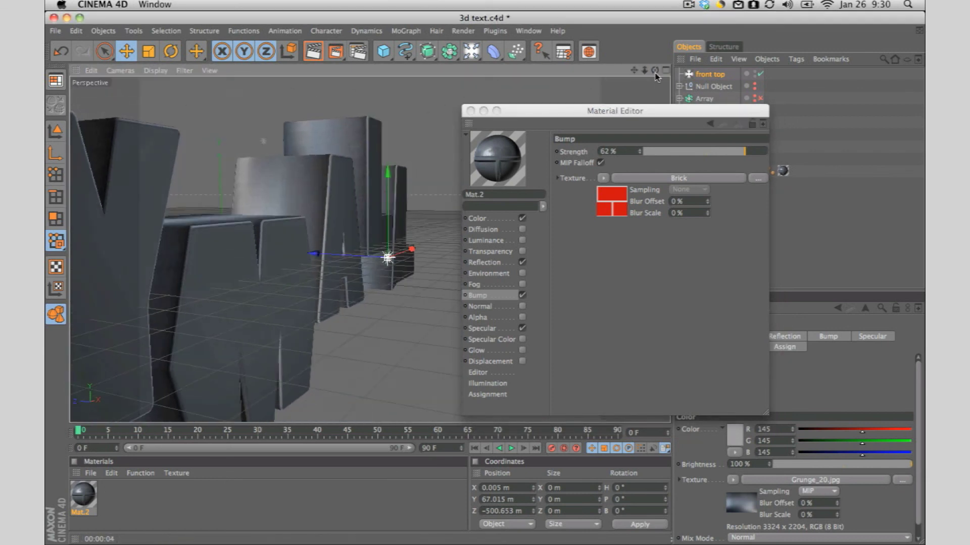
key(super+r)
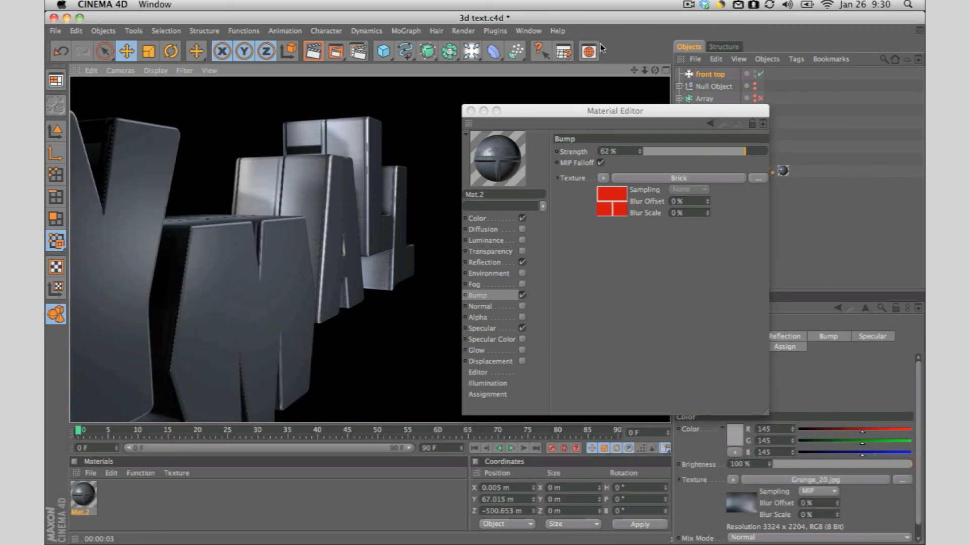
mouse_move(644, 70)
mouse_down()
mouse_move(697, 74)
mouse_move(634, 73)
mouse_up()
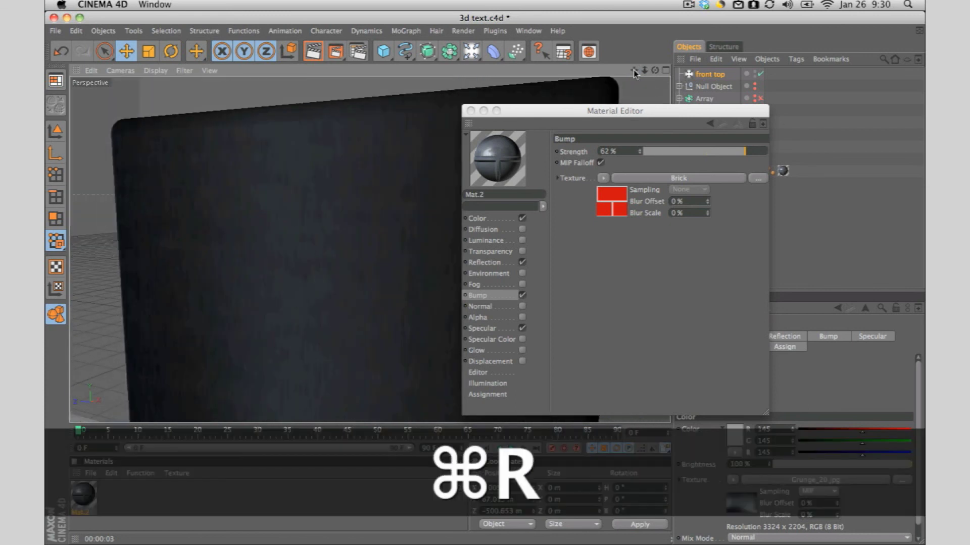
key(super+r)
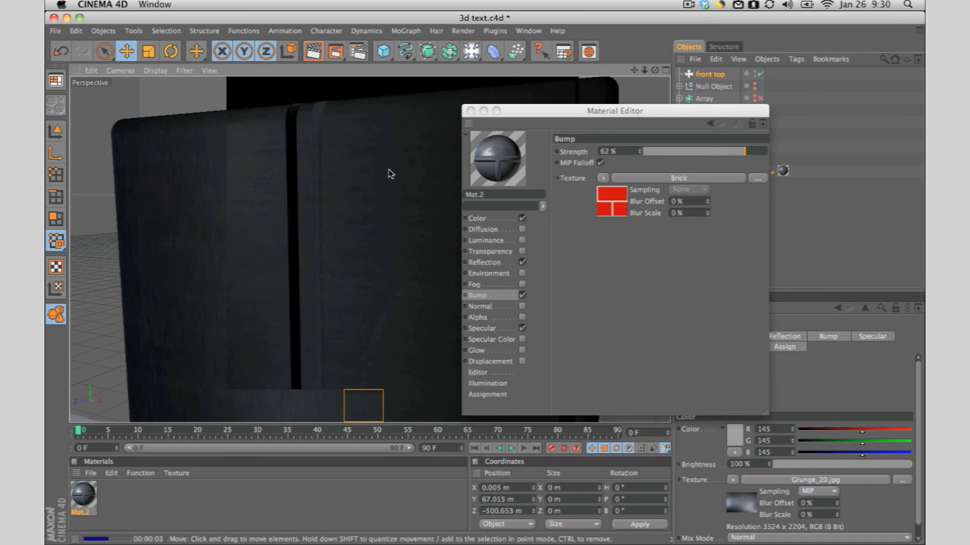
scroll(305, 199, down, 5)
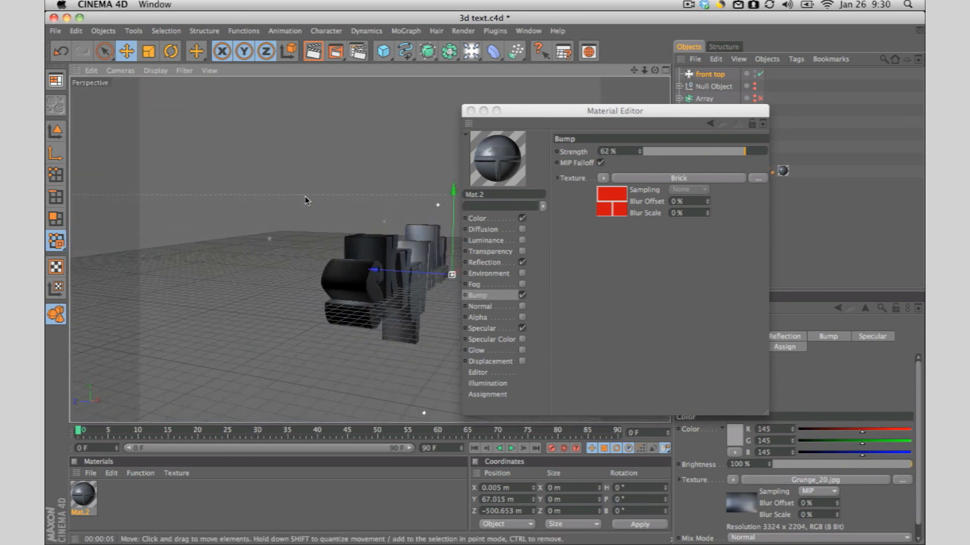
scroll(305, 199, up, 5)
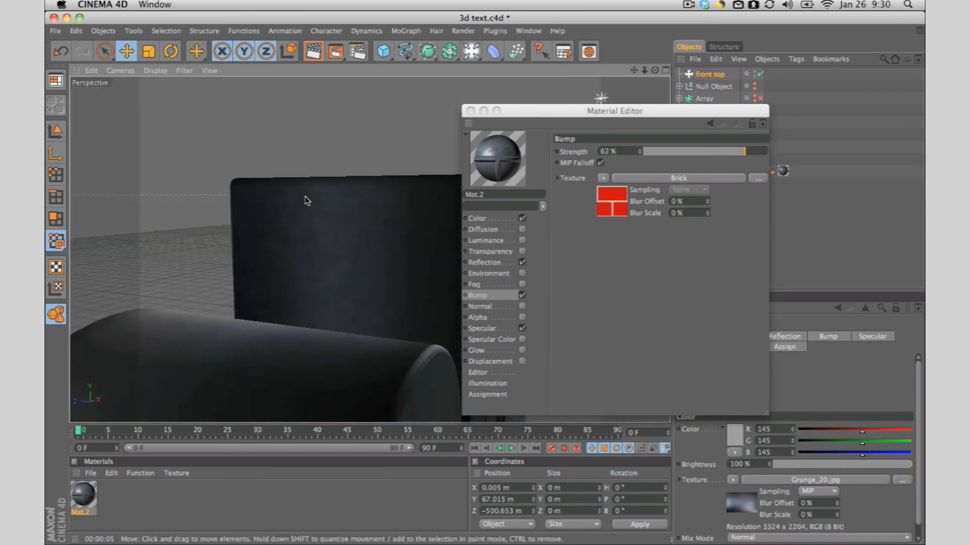
scroll(305, 200, up, 2)
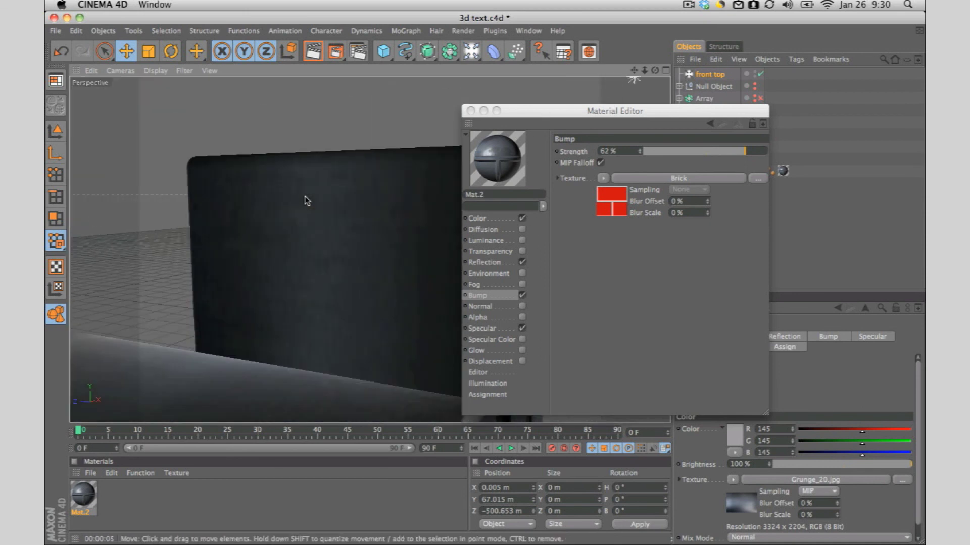
key(super+r)
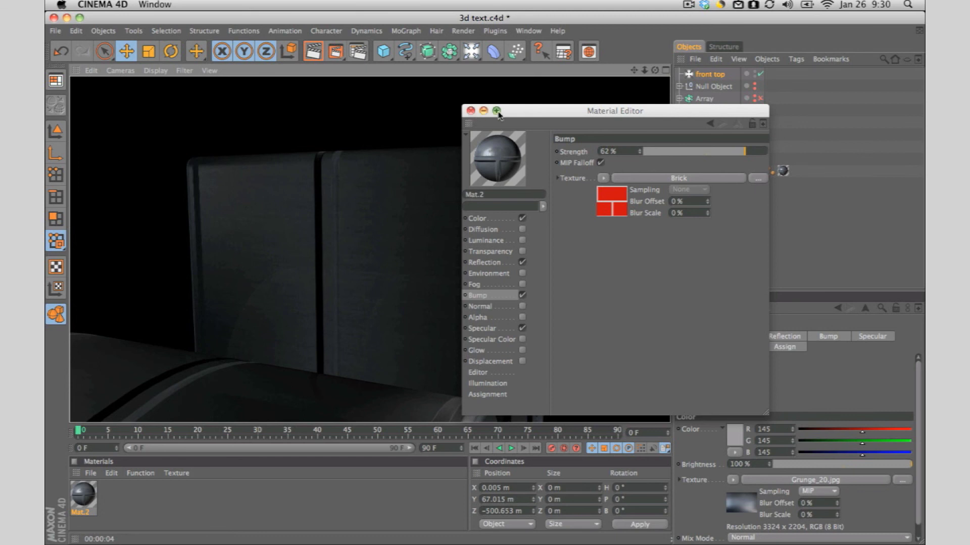
Step: Close the material editor and frame the full SKYMALL text from the front, seen from slightly below
click(470, 111)
click(548, 156)
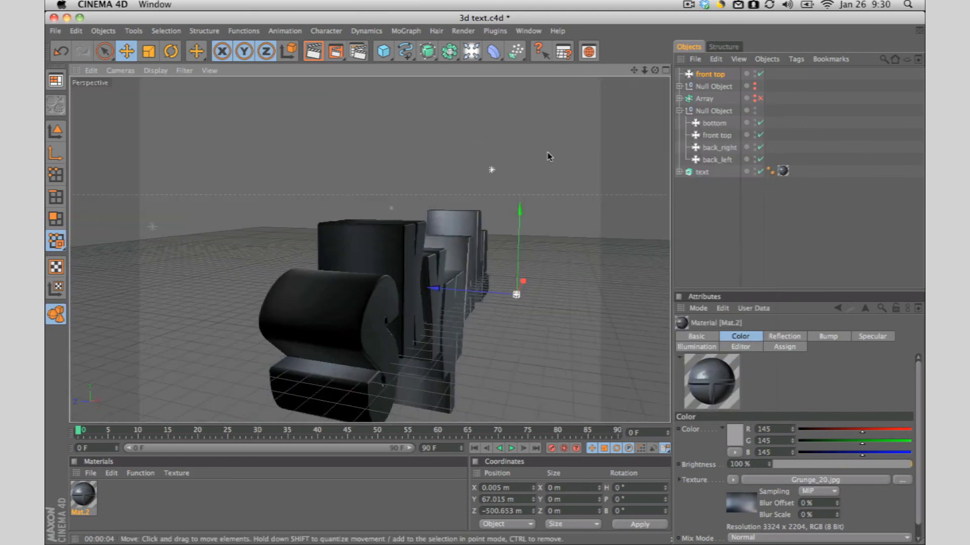
drag(658, 70, 713, 64)
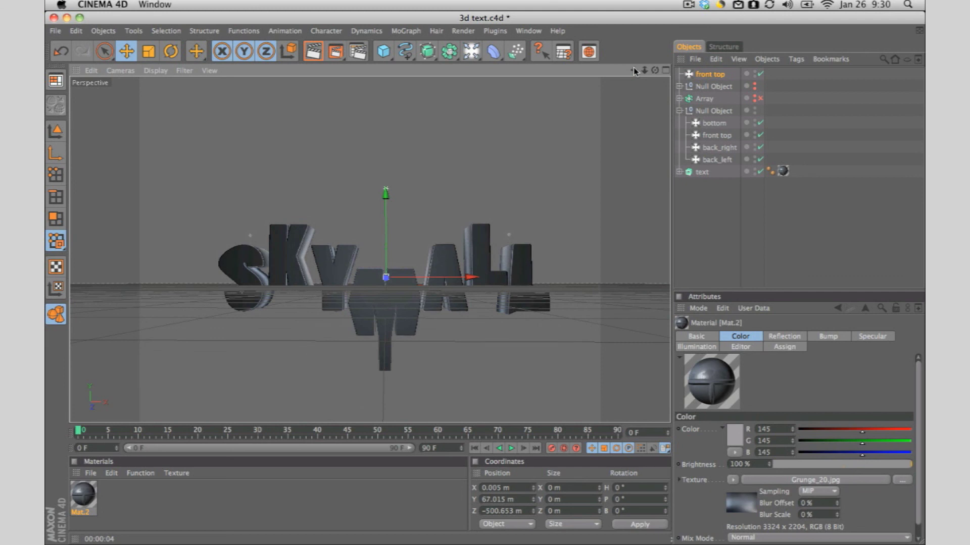
scroll(435, 233, up, 5)
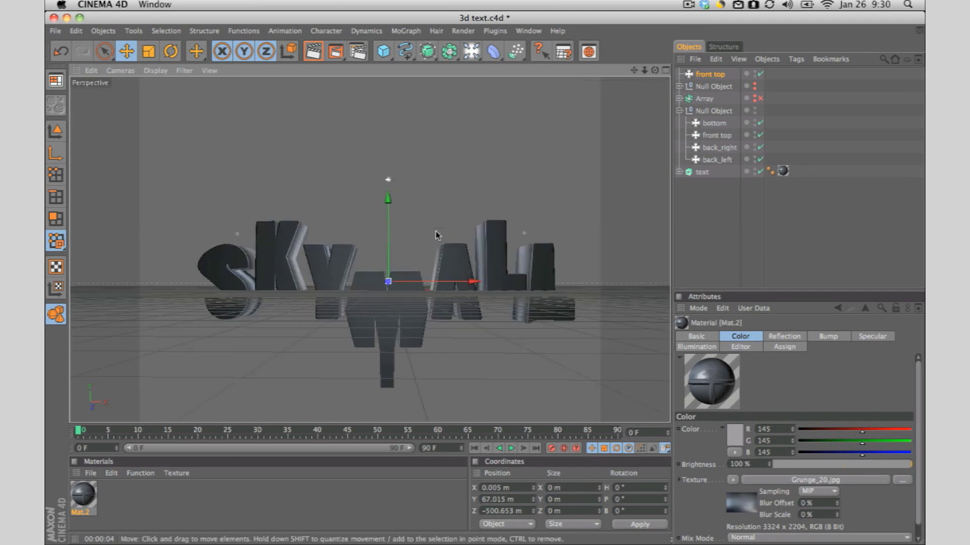
scroll(435, 234, up, 2)
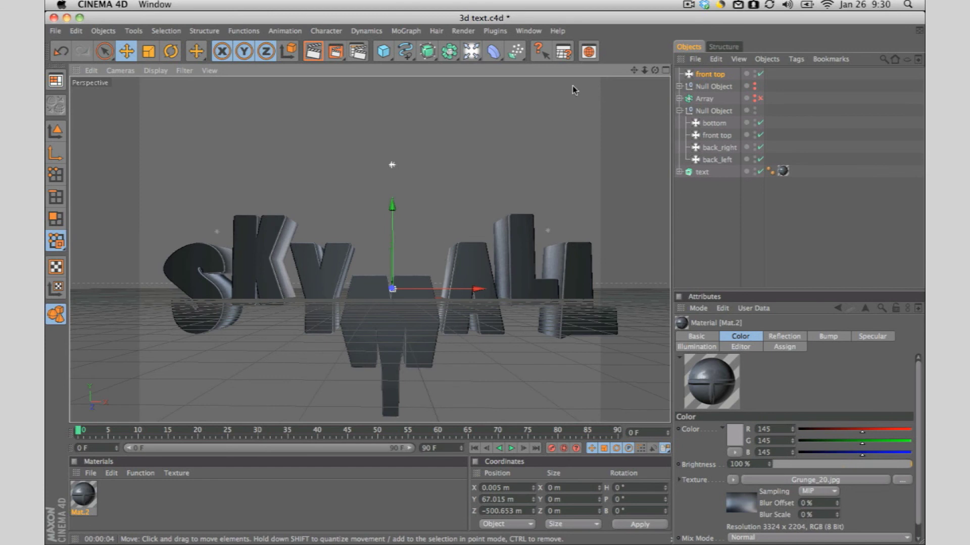
alt+middle_drag(392, 165, 369, 136)
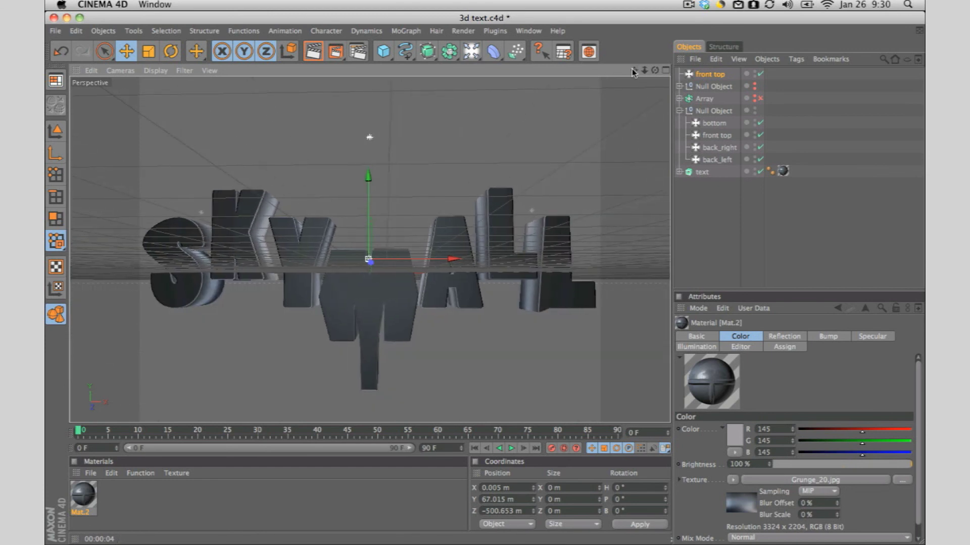